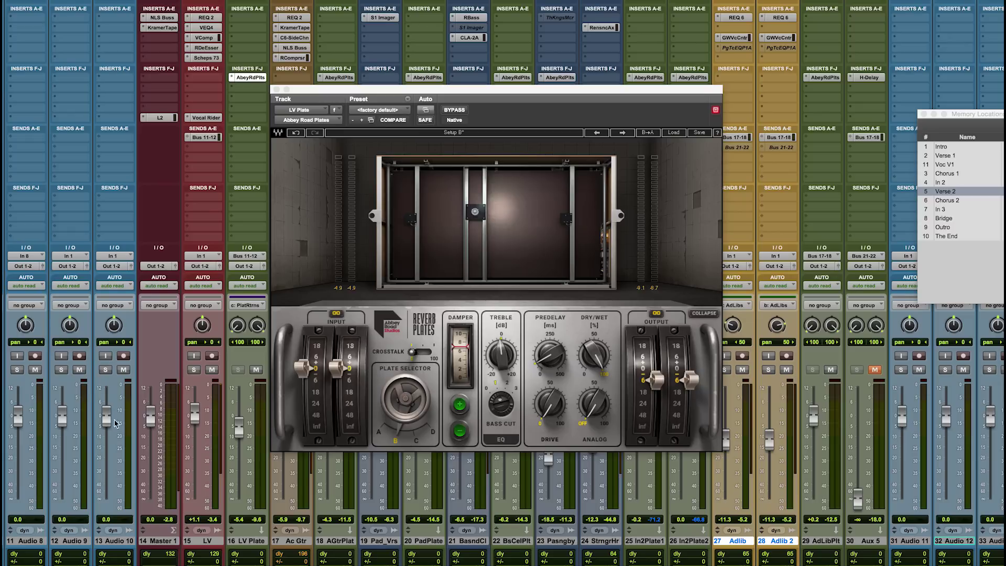
Solo LV, play from Verse 2, and compare it with LV Plate muted and unmuted.
{"action": "left_click", "coordinate": [193, 369]}
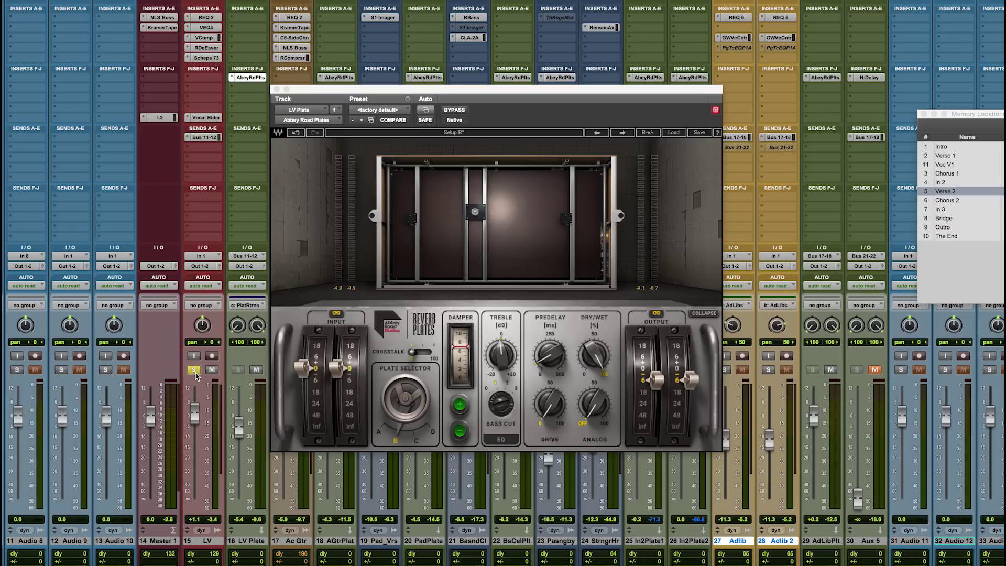
{"action": "left_click", "coordinate": [943, 191]}
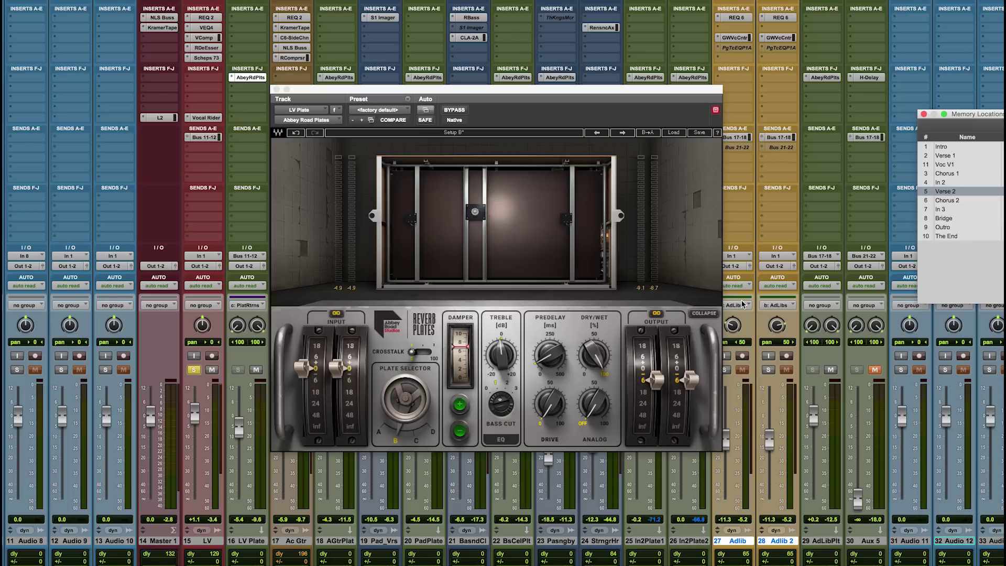
{"action": "key", "text": "space"}
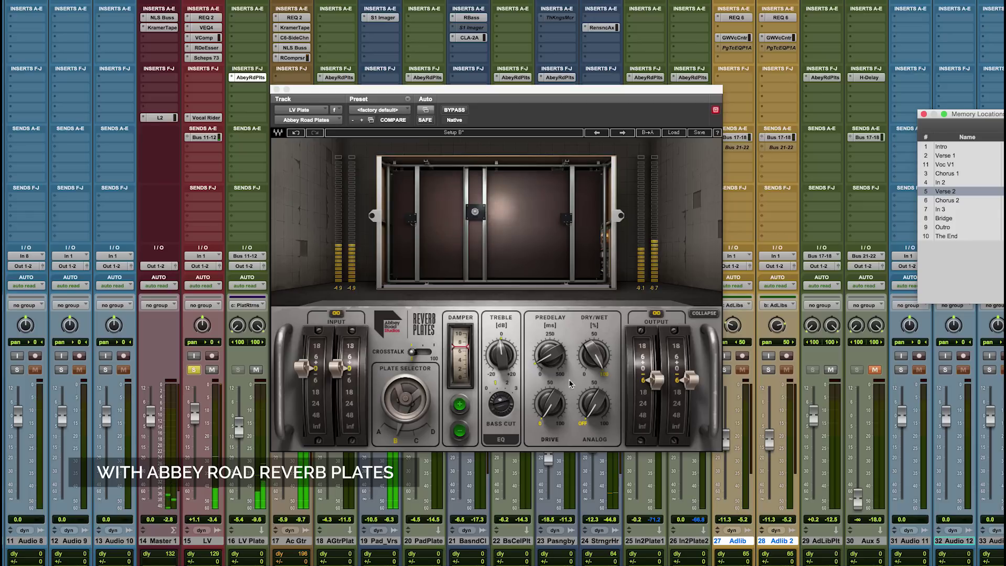
{"action": "left_click", "coordinate": [256, 371]}
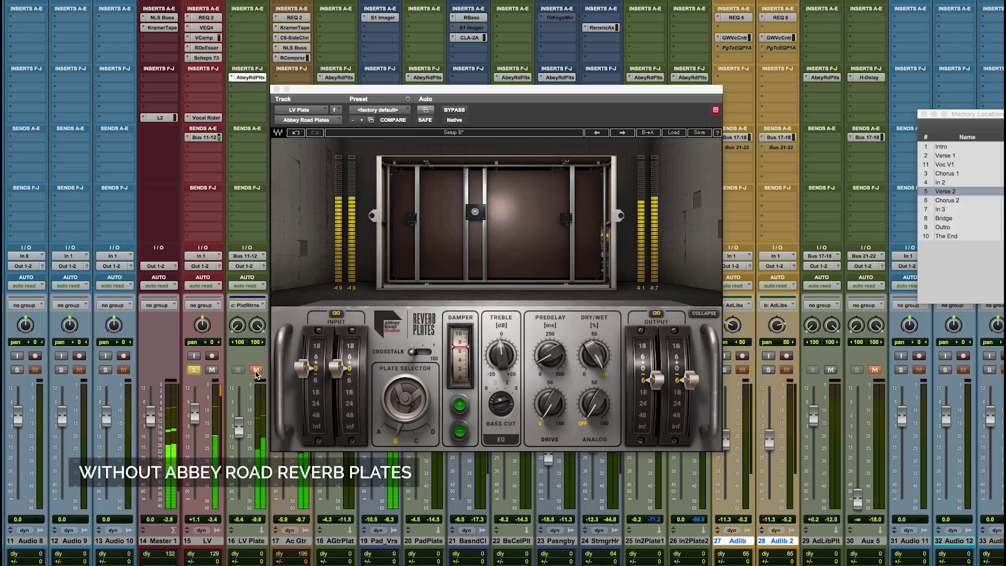
{"action": "left_click", "coordinate": [256, 371]}
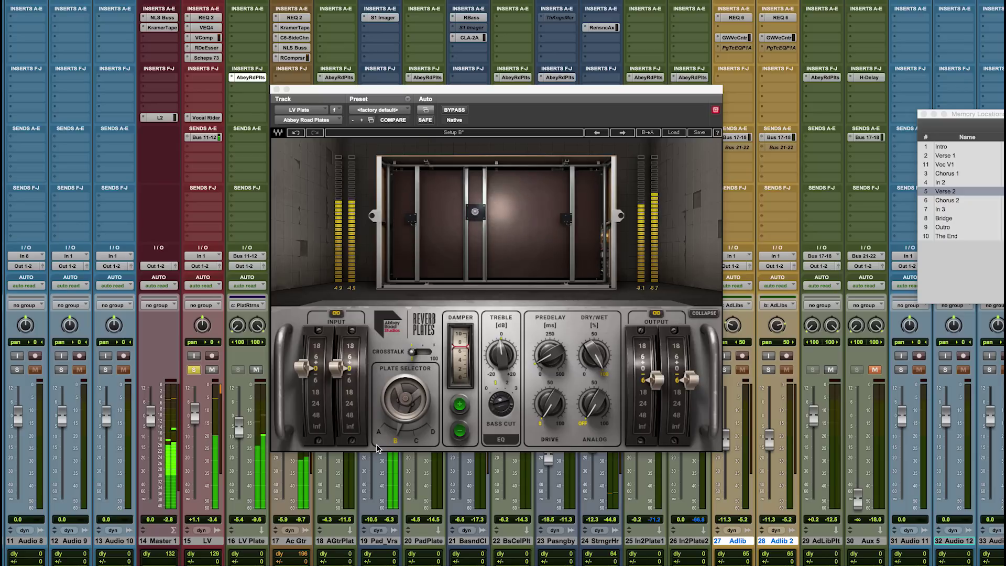
Switch the LV Plate's Reverb Plates through plates A, C and D, ending on B.
{"action": "left_click", "coordinate": [379, 436]}
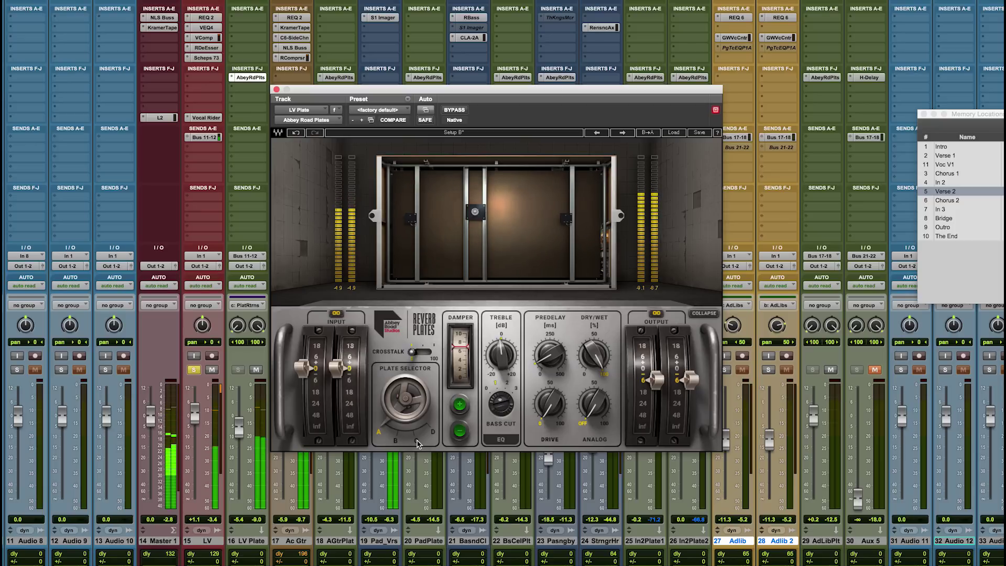
{"action": "left_click", "coordinate": [417, 441]}
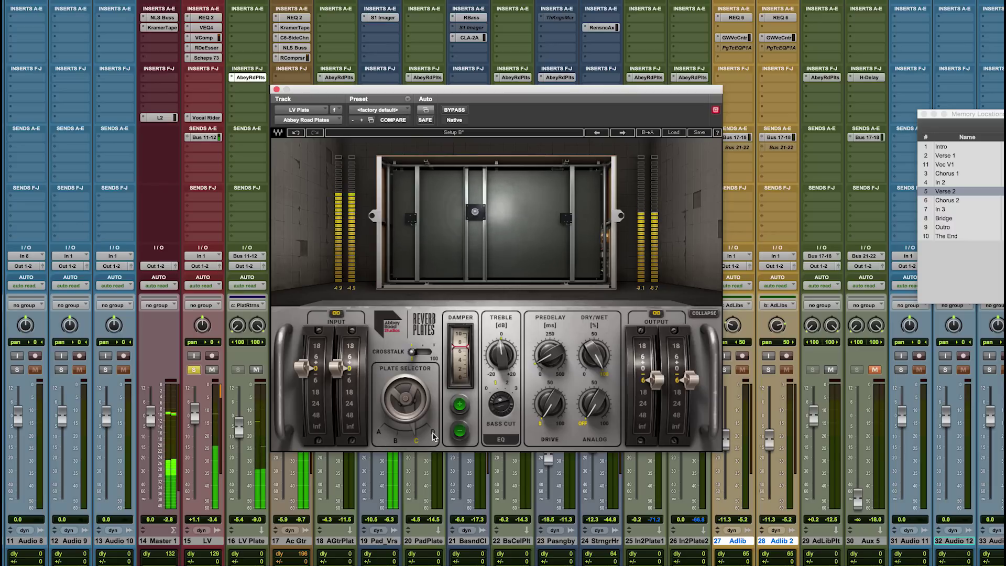
{"action": "left_click", "coordinate": [433, 433]}
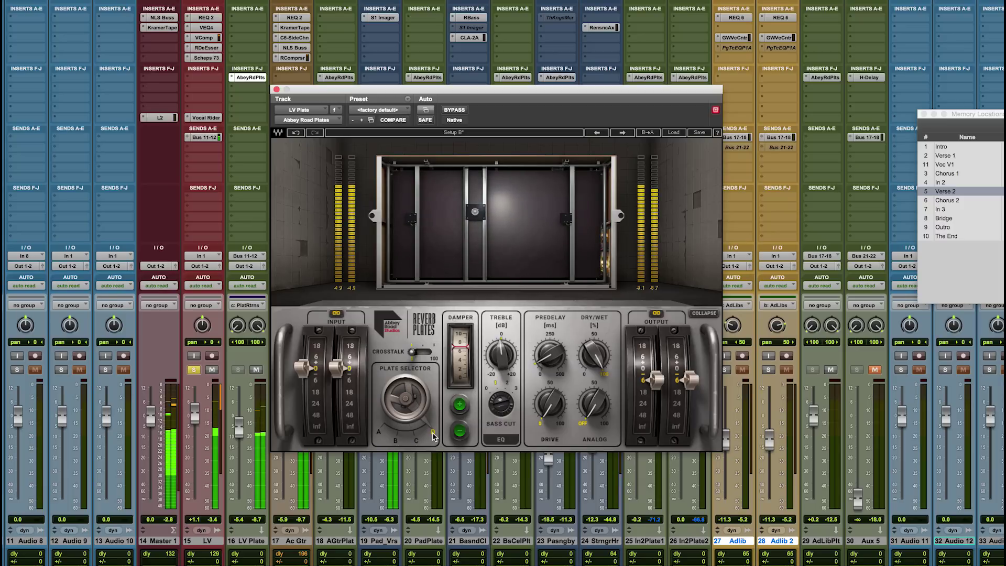
{"action": "left_click", "coordinate": [395, 442]}
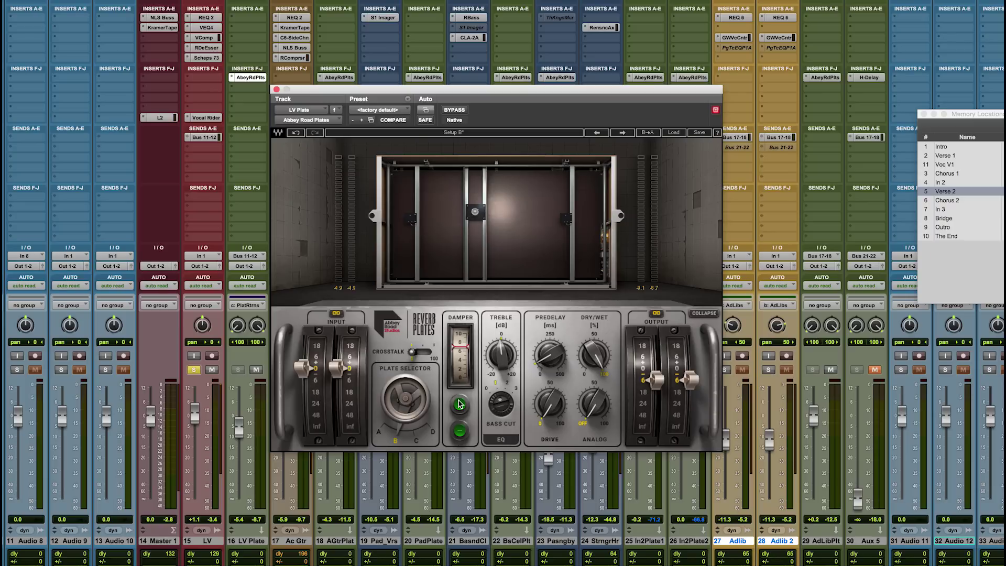
Sweep the LV Plate damper from 0 upward during playback, then settle it at about 3.
{"action": "left_click", "coordinate": [464, 355]}
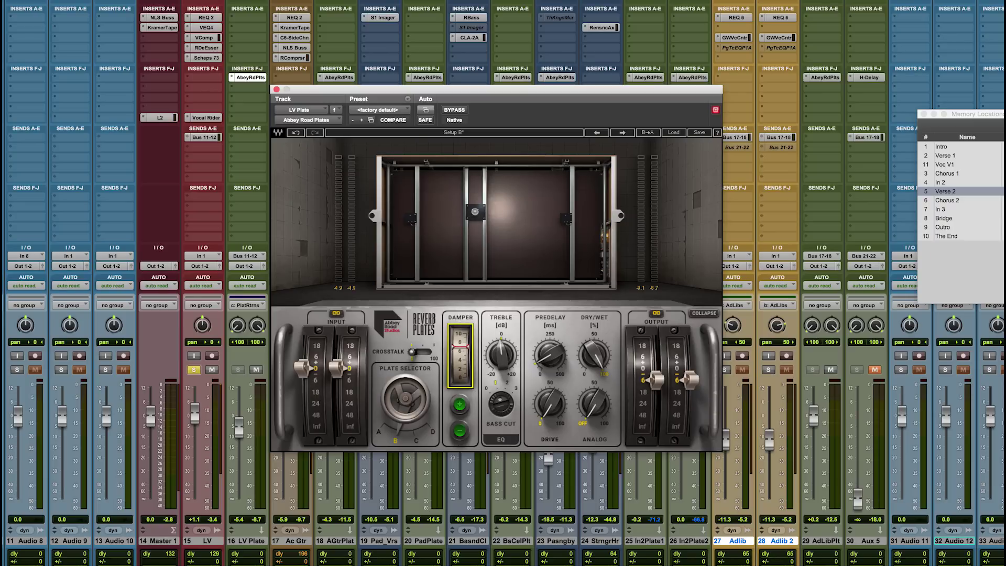
{"action": "left_click_drag", "start_coordinate": [463, 347], "coordinate": [463, 384]}
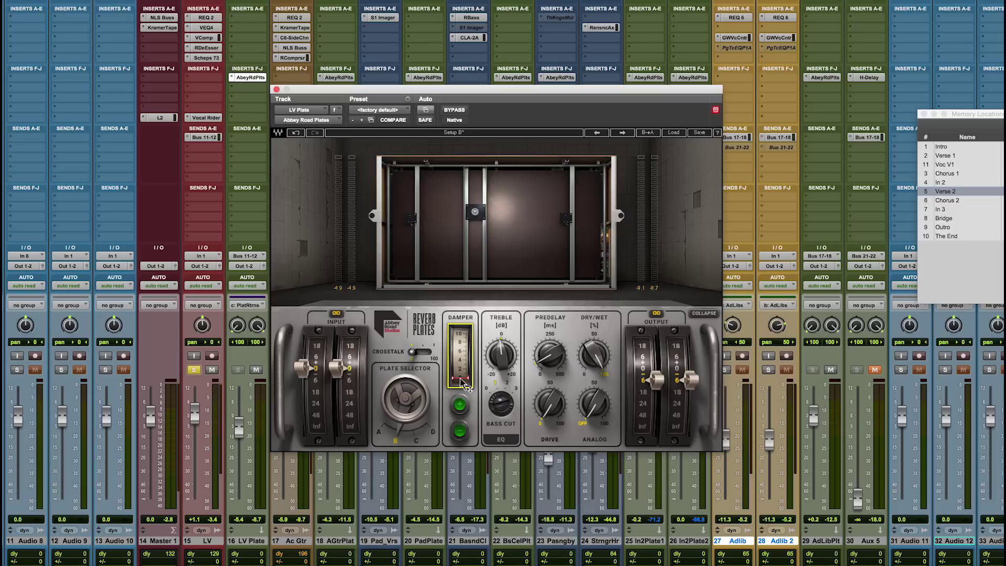
{"action": "left_click", "coordinate": [459, 406]}
{"action": "key", "text": "space"}
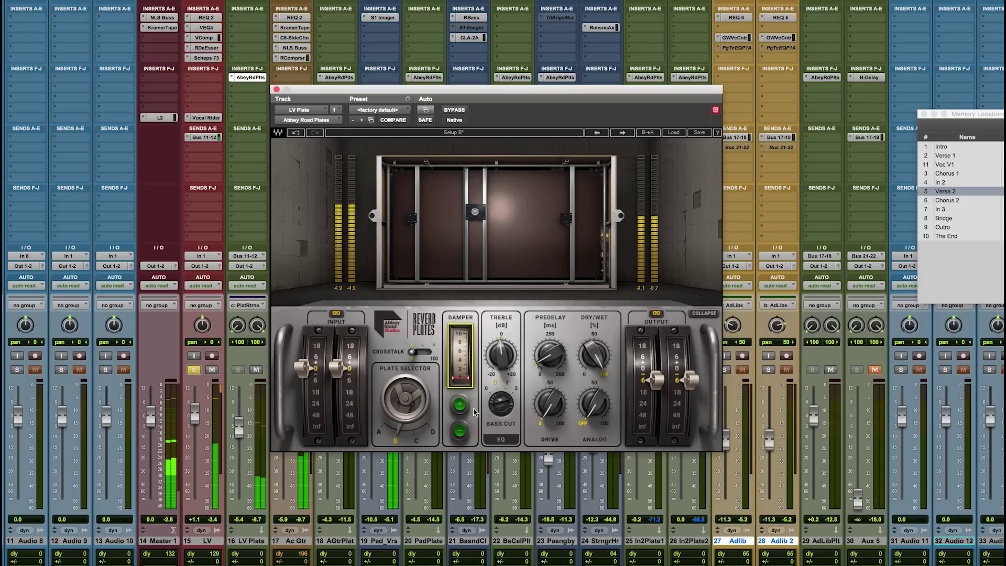
{"action": "left_click", "coordinate": [460, 405]}
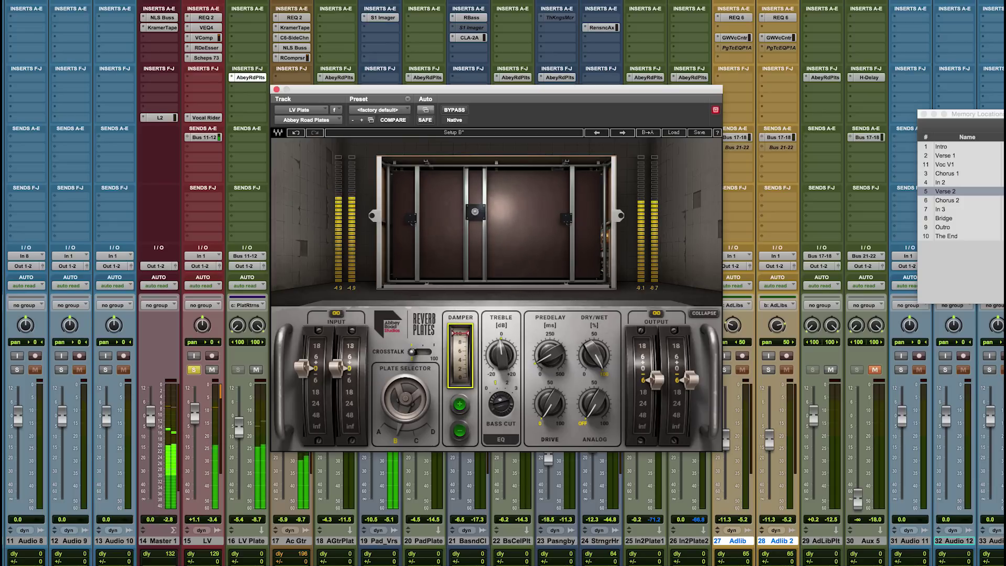
{"action": "left_click_drag", "start_coordinate": [459, 333], "coordinate": [461, 362]}
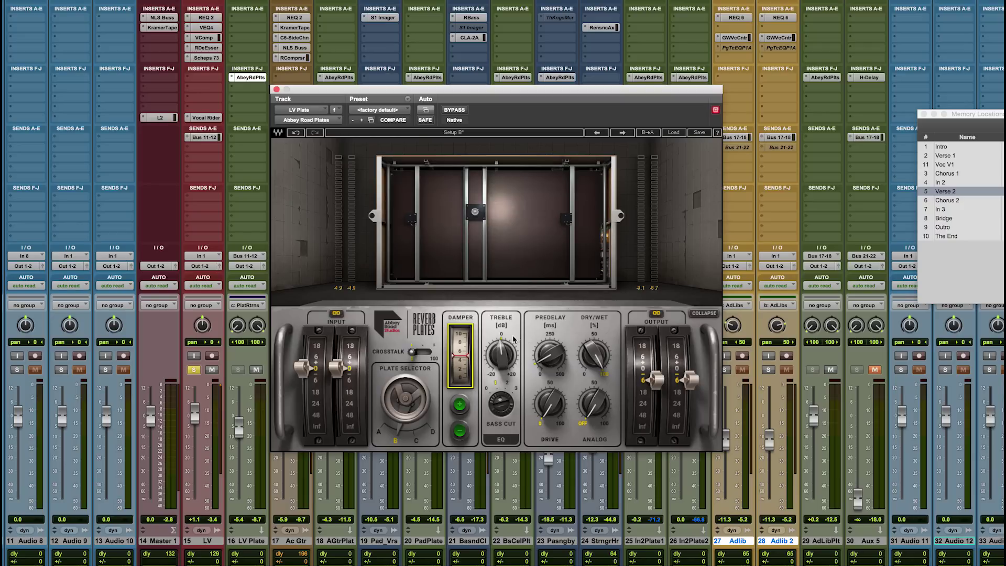
Unsolo the LV vocal and solo the Ac Gtr track instead.
{"action": "scroll", "coordinate": [191, 400], "scroll_direction": "right", "scroll_amount": 1}
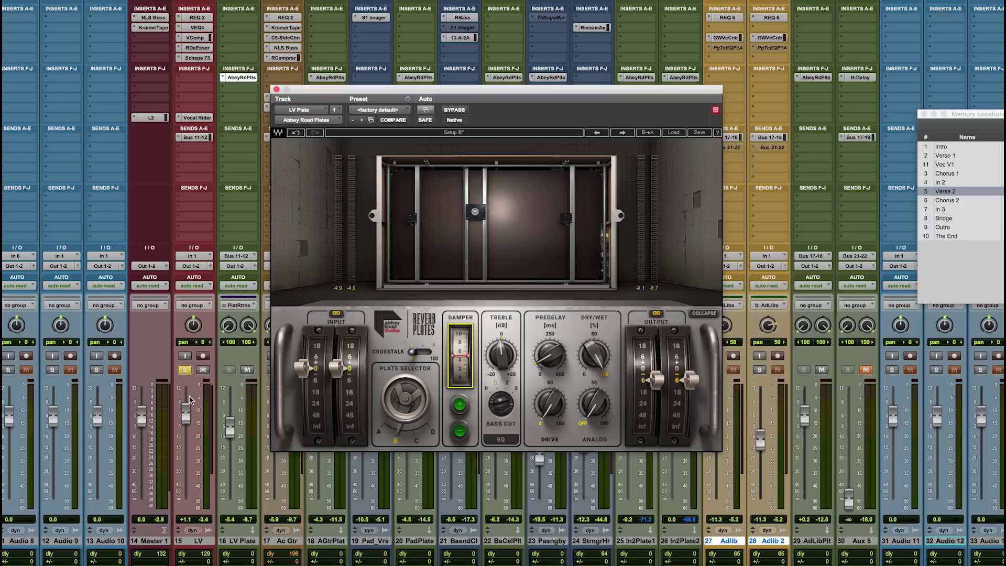
{"action": "left_click", "coordinate": [185, 369]}
{"action": "scroll", "coordinate": [186, 375], "scroll_direction": "right", "scroll_amount": 5}
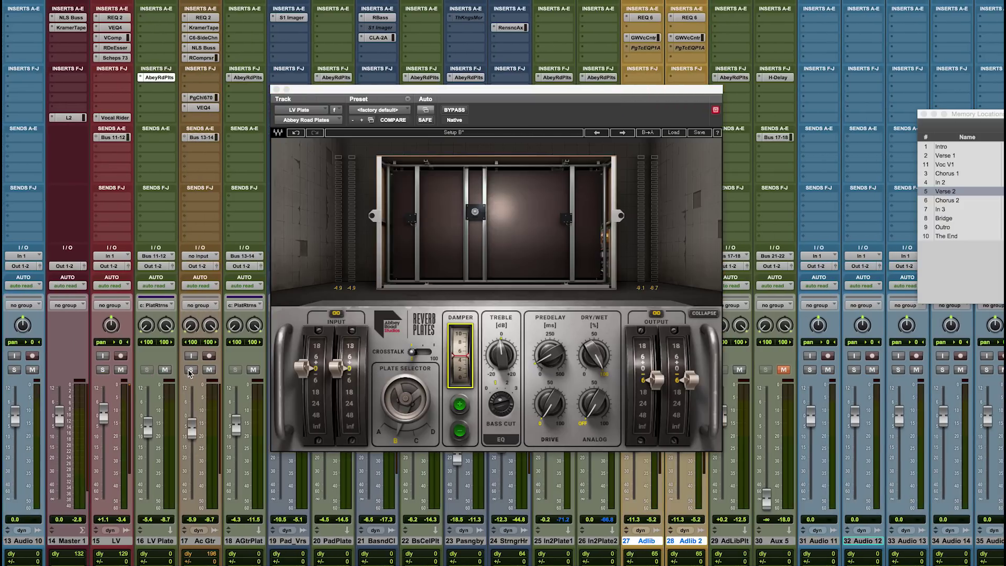
{"action": "left_click", "coordinate": [189, 370]}
{"action": "left_click", "coordinate": [245, 78]}
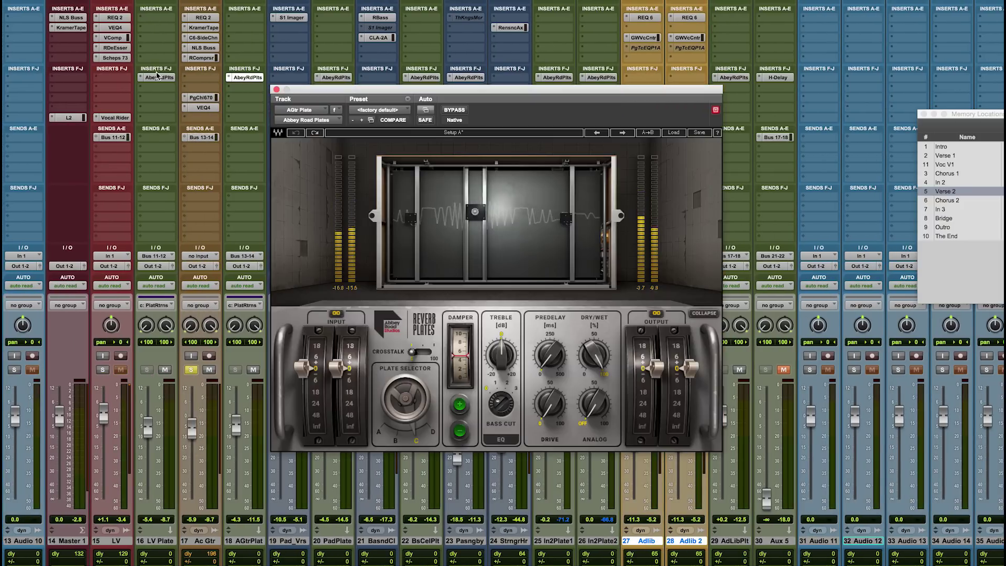
Compare the AGtr Plate's Reverb Plates between Setup A and Setup B.
{"action": "left_click", "coordinate": [526, 134]}
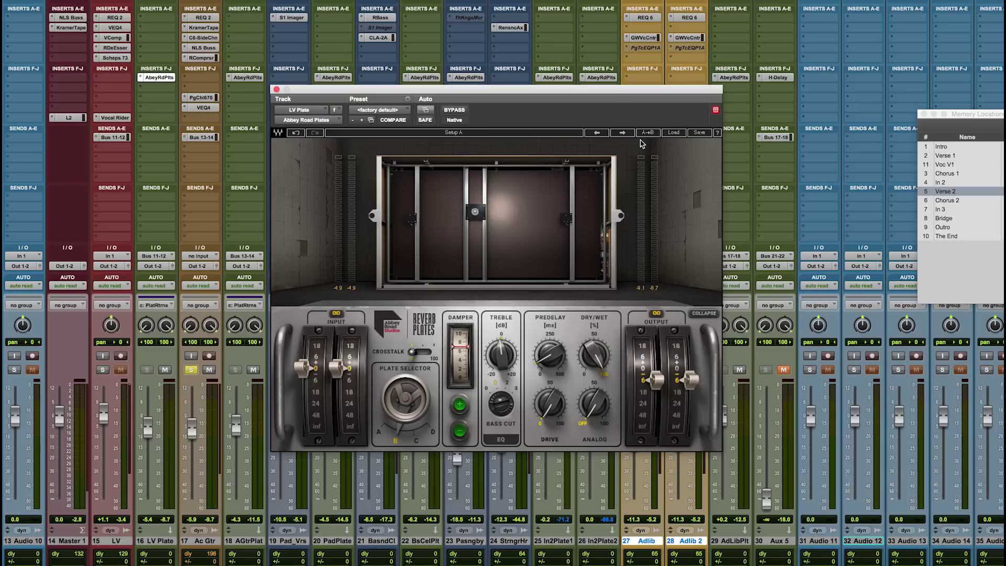
{"action": "left_click", "coordinate": [245, 77]}
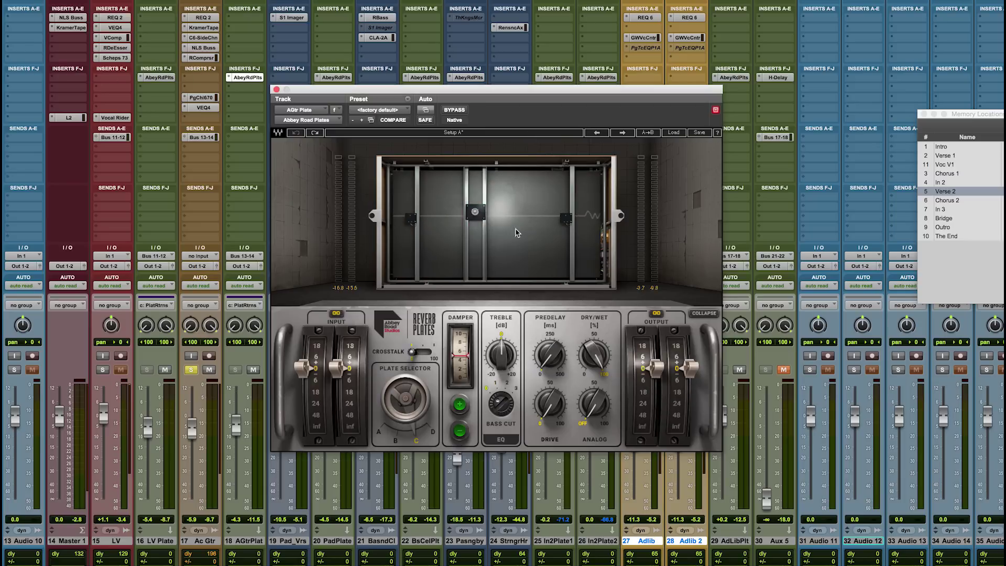
{"action": "left_click", "coordinate": [547, 136]}
{"action": "key", "text": "space"}
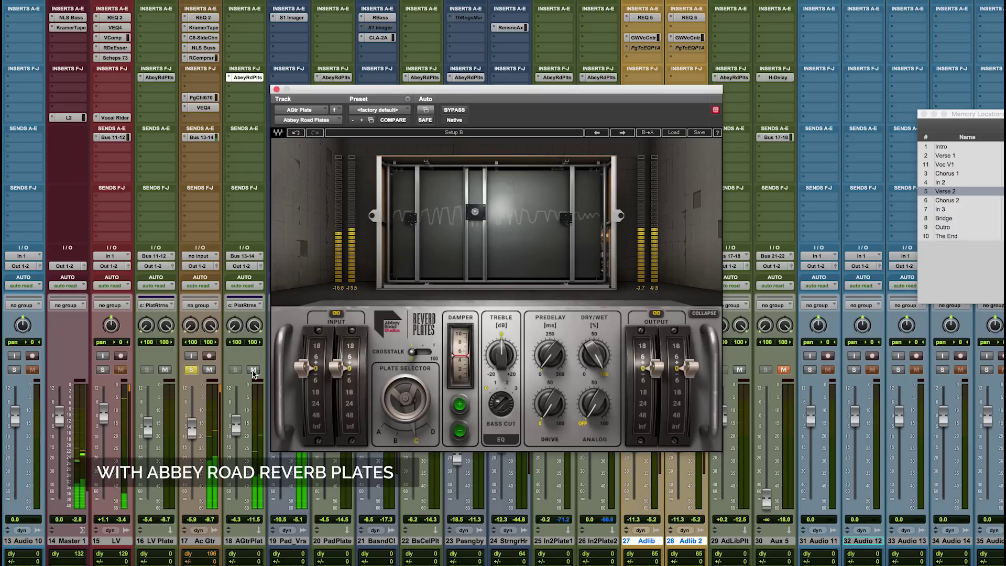
{"action": "left_click", "coordinate": [253, 371]}
{"action": "left_click", "coordinate": [253, 370]}
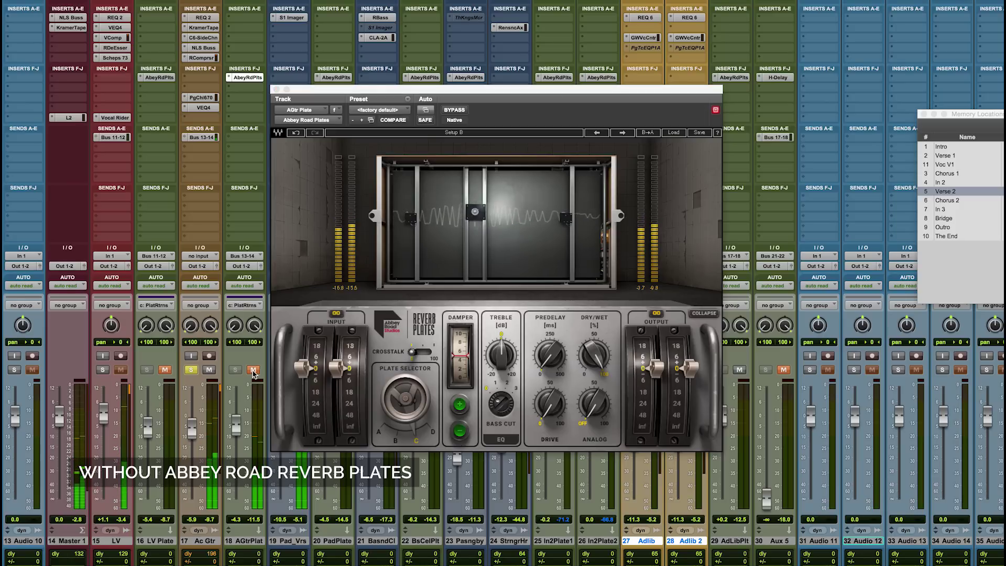
{"action": "left_click", "coordinate": [253, 371]}
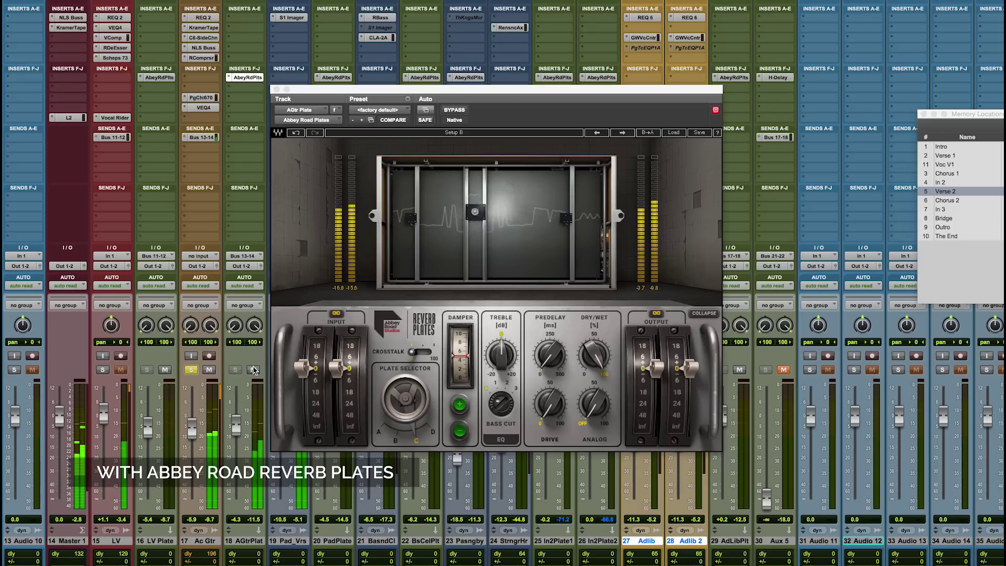
{"action": "left_click", "coordinate": [253, 370]}
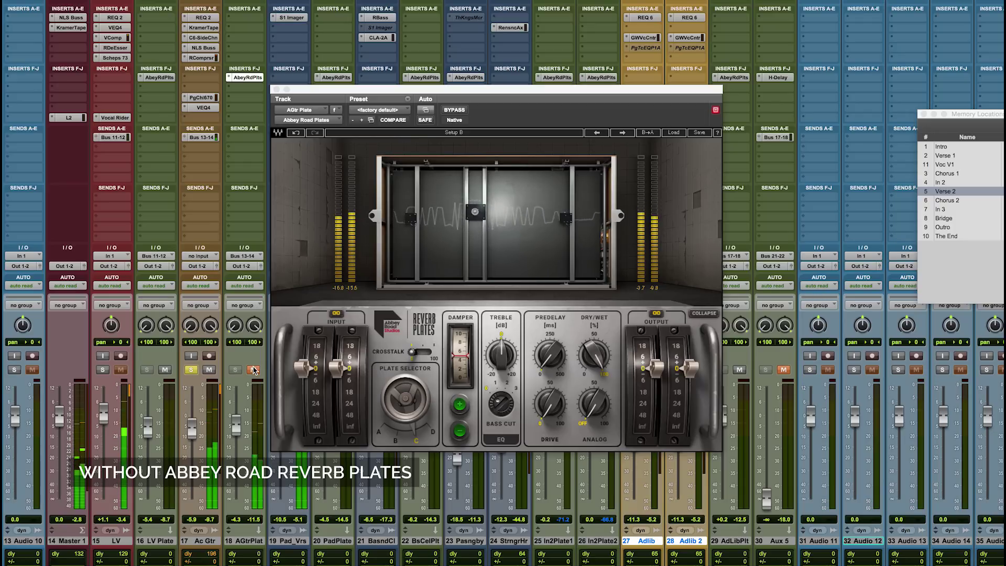
{"action": "left_click", "coordinate": [253, 371]}
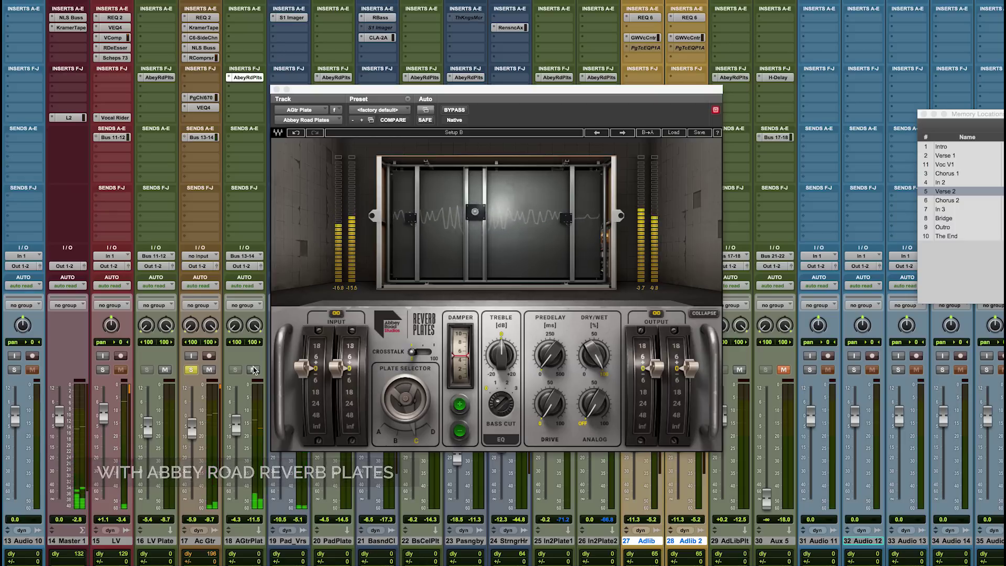
Stop the mix playback, leaving Reverb Plates open on Setup B.
{"action": "key", "text": "space"}
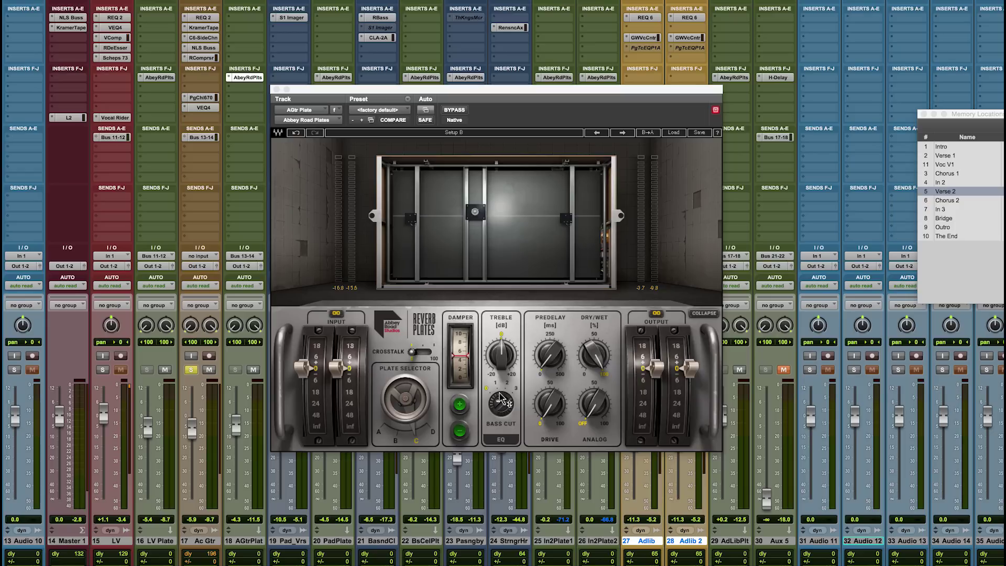
Lower the AGtr Plate reverb's treble to about -4 dB.
{"action": "mouse_move", "coordinate": [505, 361]}
{"action": "left_click_drag", "start_coordinate": [506, 360], "coordinate": [506, 375]}
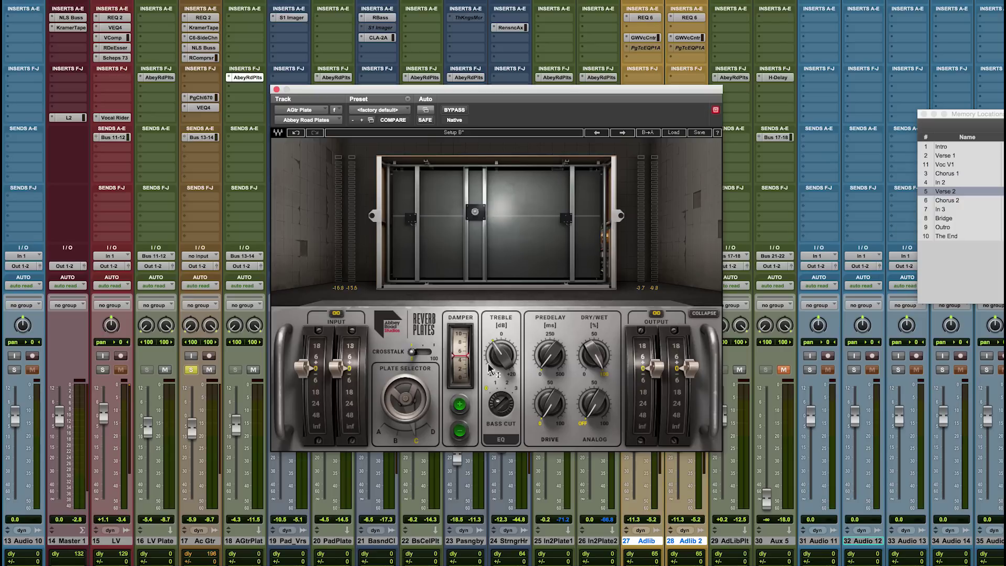
{"action": "mouse_move", "coordinate": [488, 368]}
{"action": "mouse_move", "coordinate": [489, 368]}
{"action": "left_mouse_down"}
{"action": "mouse_move", "coordinate": [501, 327]}
{"action": "mouse_move", "coordinate": [502, 372]}
{"action": "left_mouse_up"}
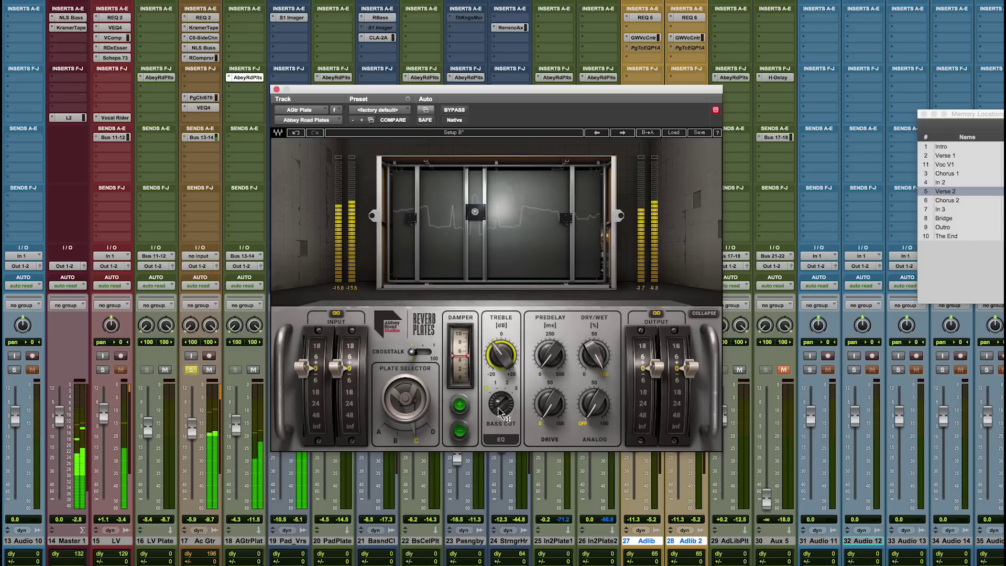
Step the bass cut through 1, 2 and 3, then back down to 0.
{"action": "left_click_drag", "start_coordinate": [500, 411], "coordinate": [500, 405]}
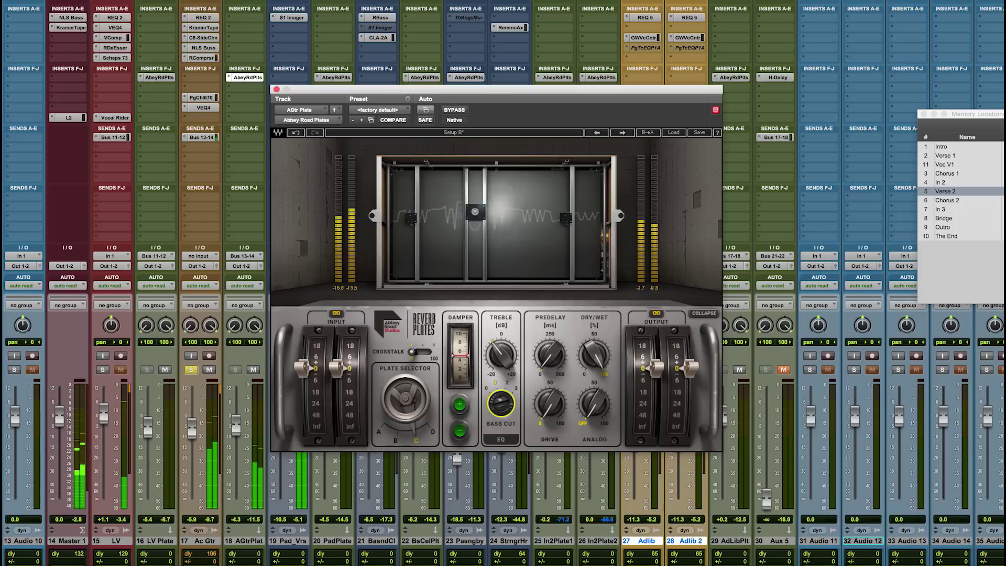
{"action": "left_click_drag", "start_coordinate": [501, 405], "coordinate": [501, 401]}
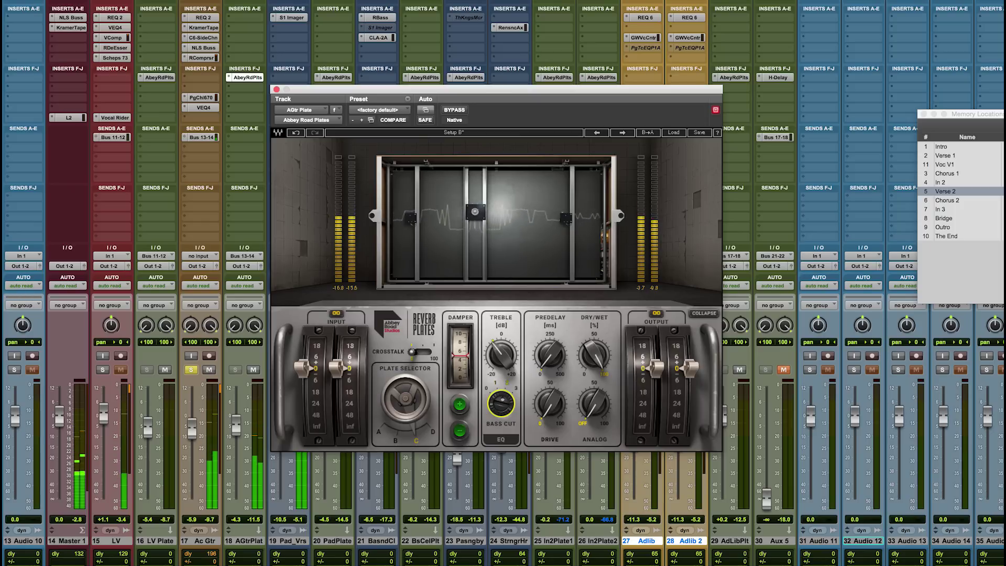
{"action": "left_click_drag", "start_coordinate": [500, 404], "coordinate": [500, 401]}
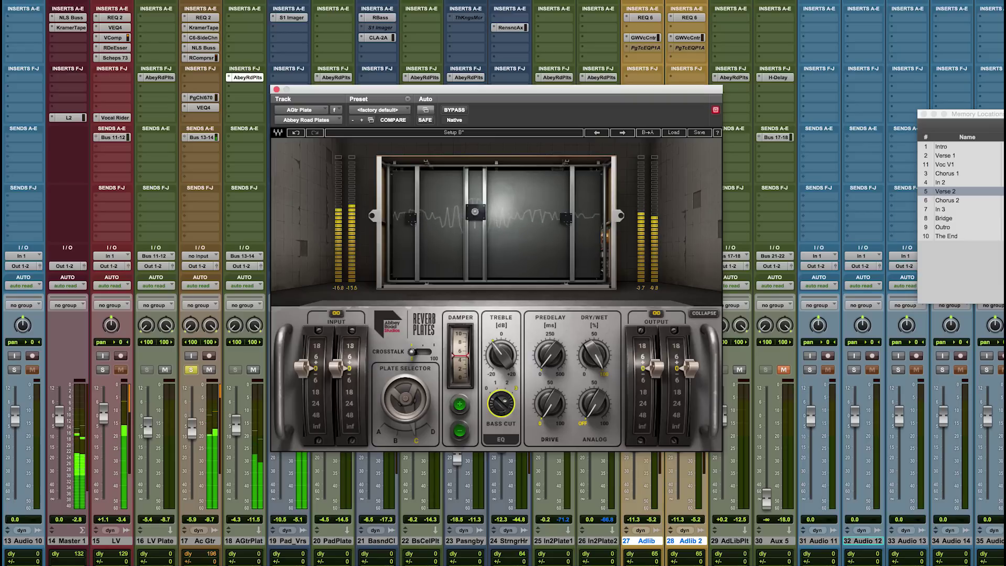
{"action": "left_click_drag", "start_coordinate": [500, 401], "coordinate": [500, 405]}
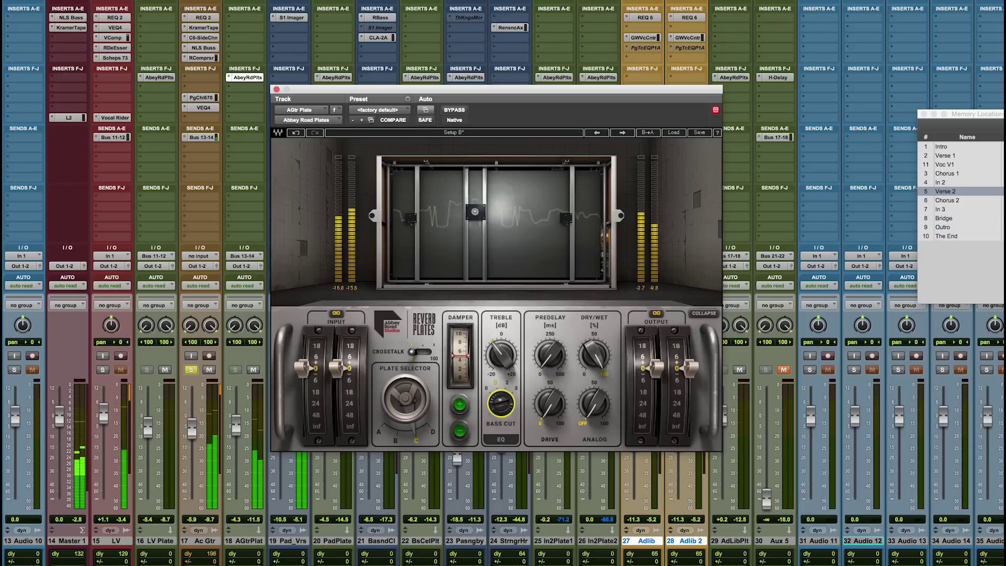
{"action": "left_click_drag", "start_coordinate": [500, 403], "coordinate": [499, 410]}
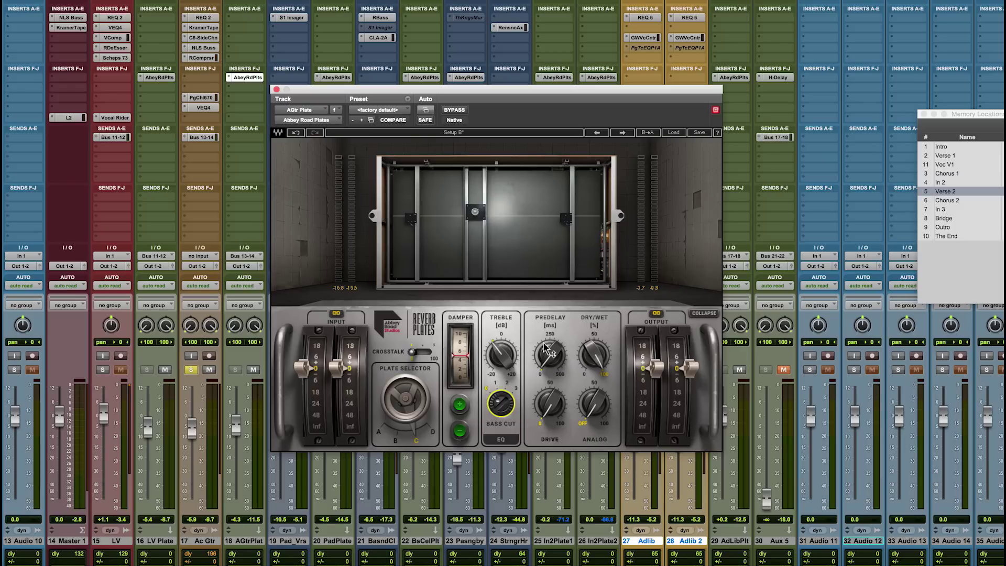
Check that the AGtr Plate reverb's predelay reads 10 ms.
{"action": "mouse_move", "coordinate": [547, 349]}
{"action": "mouse_move", "coordinate": [551, 370]}
Sweep the AGtr Plate predelay from 0 ms through 32 ms to past 100 ms.
{"action": "left_click_drag", "start_coordinate": [549, 363], "coordinate": [549, 363]}
{"action": "left_click_drag", "start_coordinate": [548, 361], "coordinate": [548, 368]}
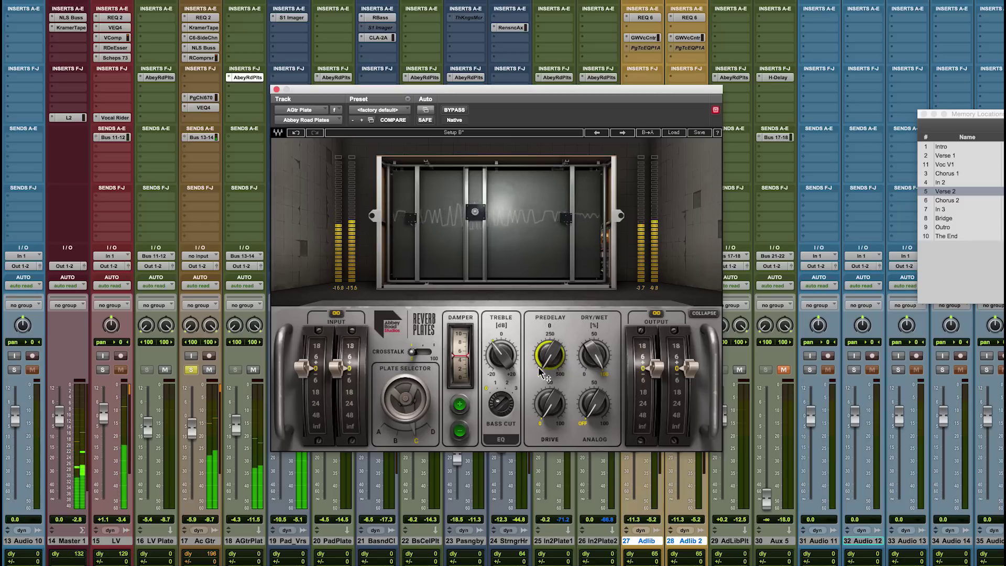
{"action": "left_click_drag", "start_coordinate": [542, 374], "coordinate": [542, 366]}
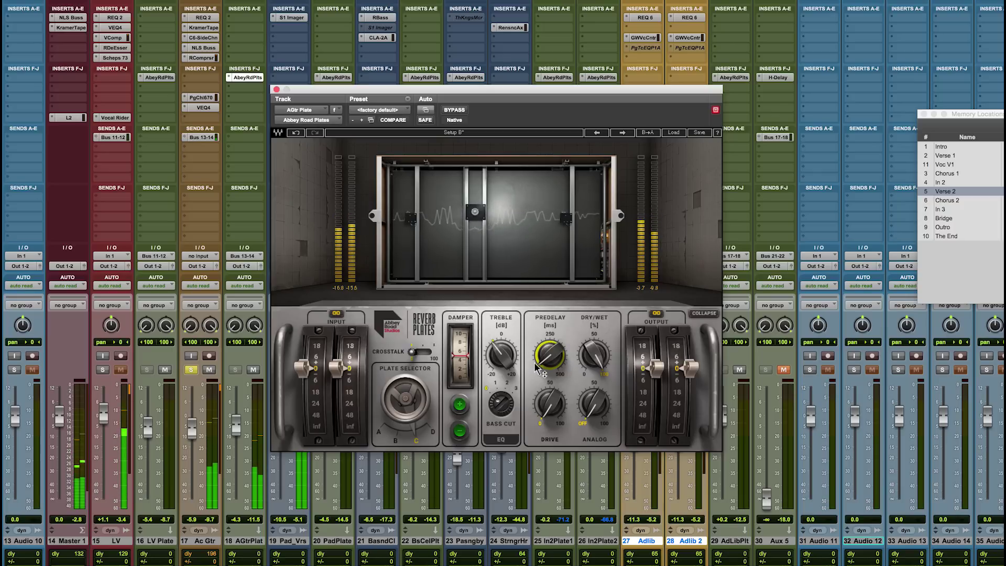
{"action": "scroll", "coordinate": [538, 367], "scroll_direction": "up", "scroll_amount": 5}
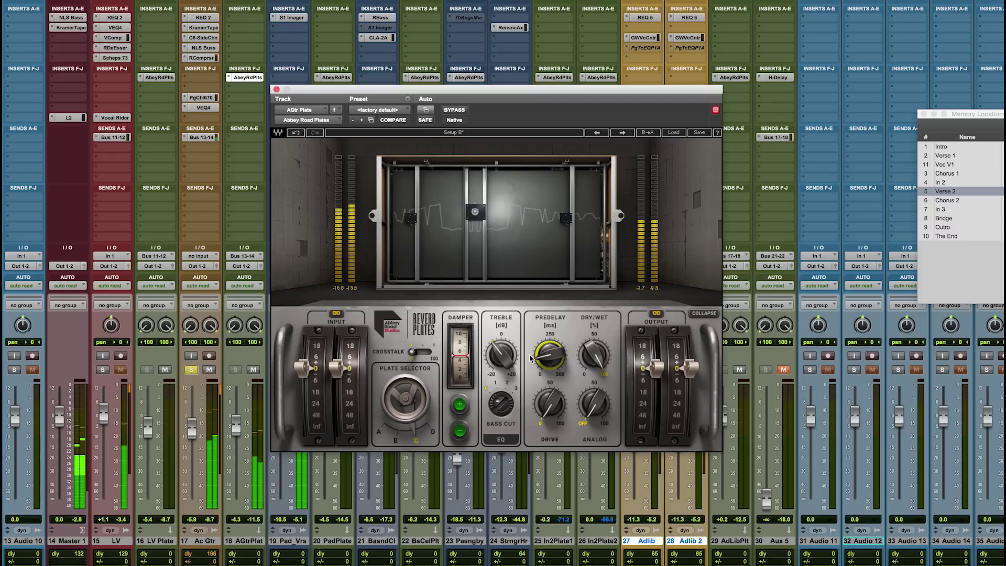
{"action": "scroll", "coordinate": [533, 359], "scroll_direction": "up", "scroll_amount": 3}
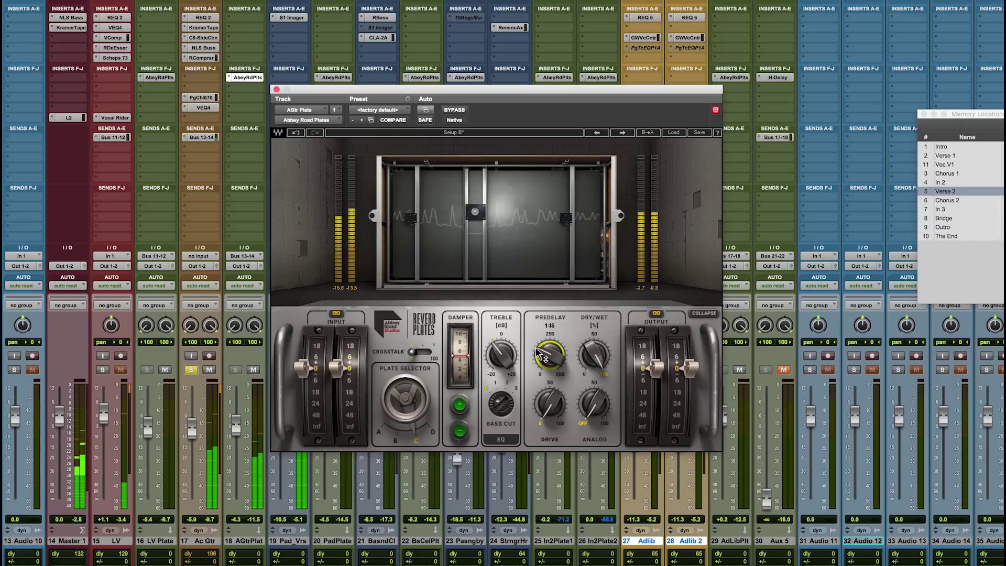
Pull the predelay back from 146 ms, trying 3, 6, 14 and 11 ms, settling at 3 ms.
{"action": "scroll", "coordinate": [545, 358], "scroll_direction": "up", "scroll_amount": 5}
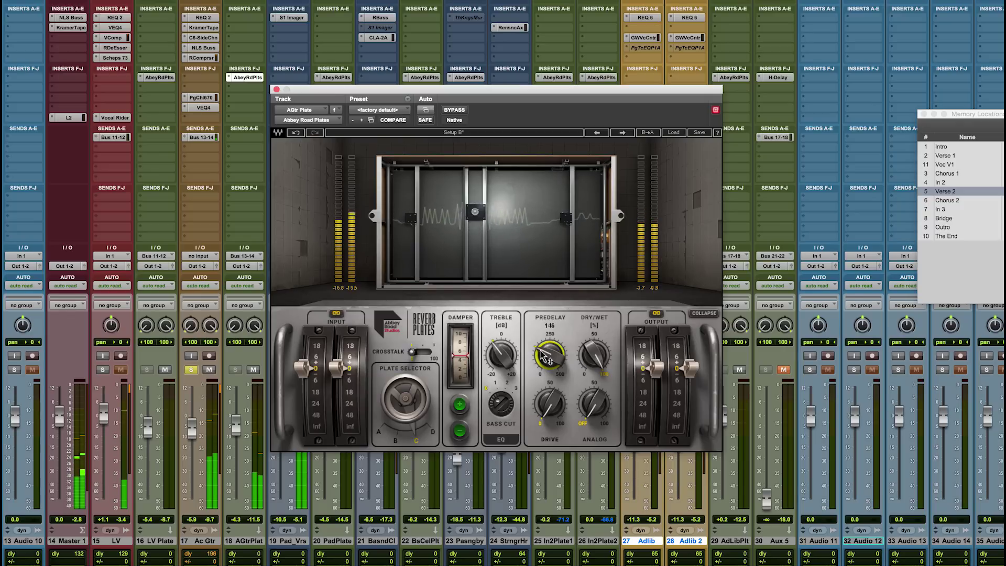
{"action": "left_click_drag", "start_coordinate": [545, 358], "coordinate": [544, 399]}
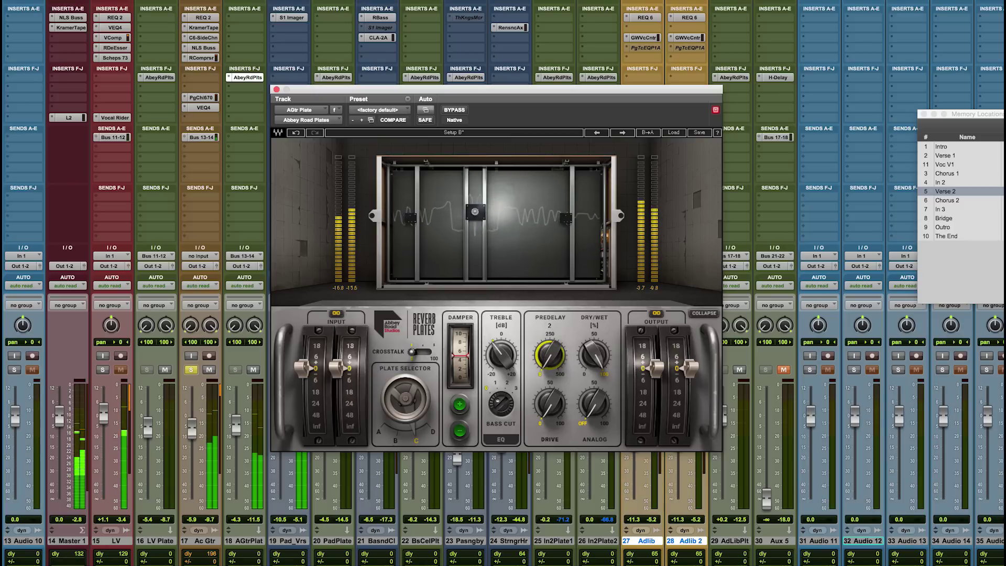
{"action": "left_click_drag", "start_coordinate": [545, 399], "coordinate": [545, 397]}
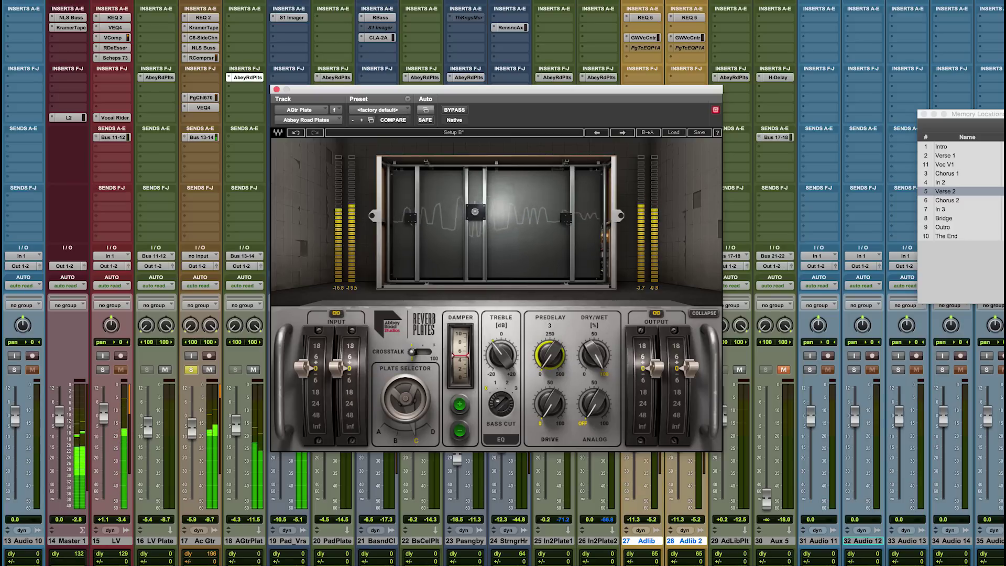
{"action": "left_click_drag", "start_coordinate": [549, 367], "coordinate": [549, 362]}
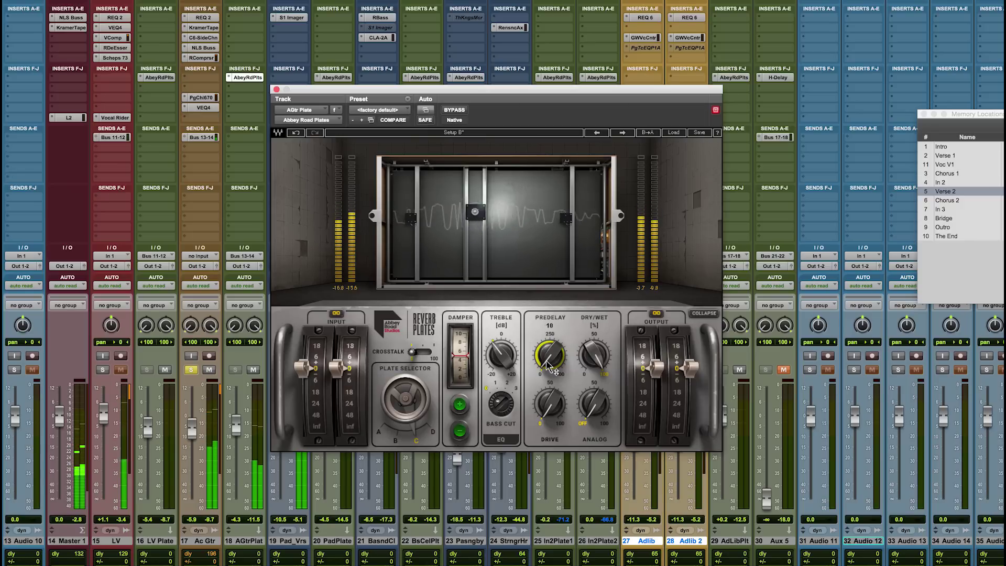
{"action": "scroll", "coordinate": [549, 365], "scroll_direction": "up", "scroll_amount": 4}
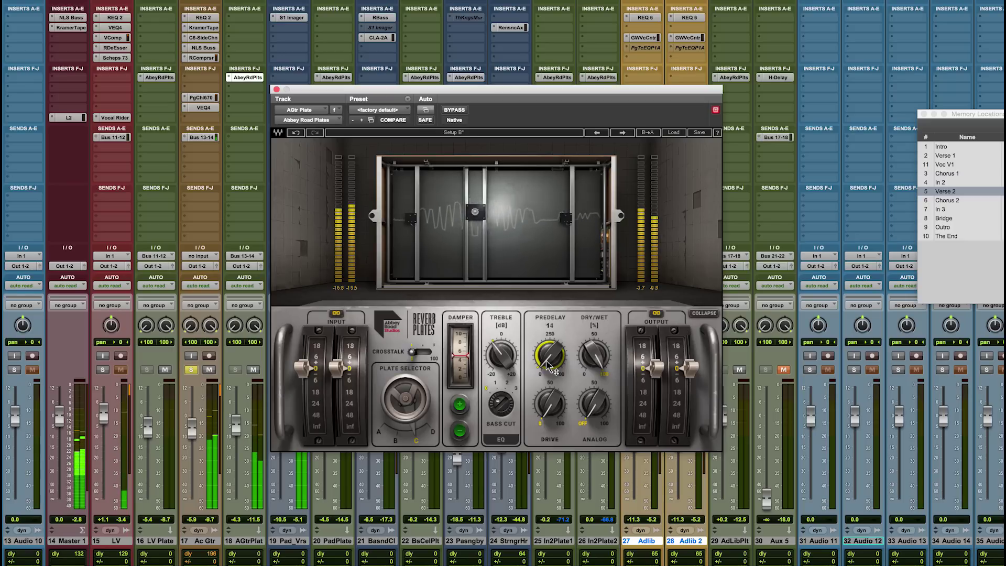
{"action": "left_click_drag", "start_coordinate": [549, 365], "coordinate": [548, 377]}
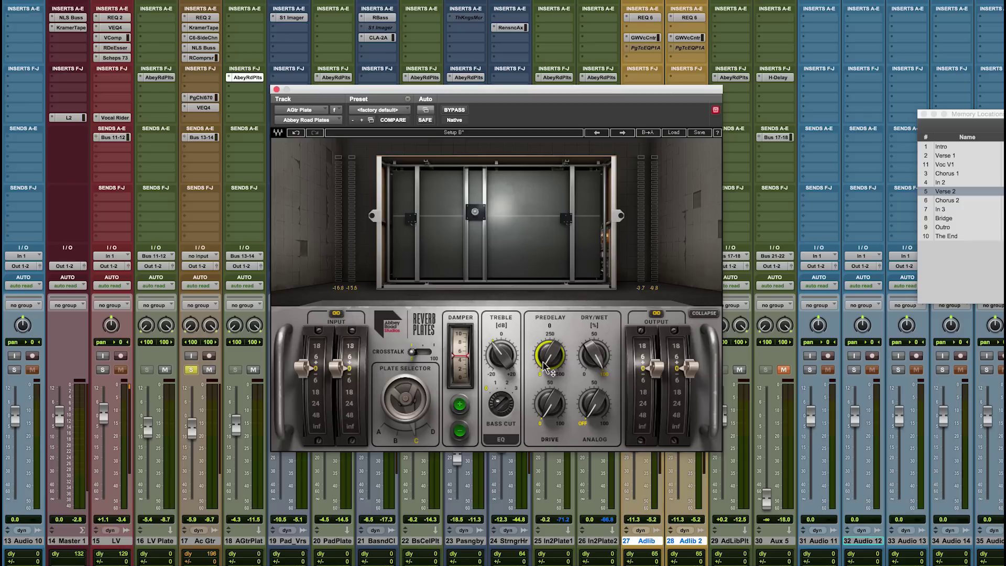
{"action": "left_click_drag", "start_coordinate": [545, 368], "coordinate": [548, 366]}
Raise the plate reverb's drive to about 10.9 during playback, then unsolo Ac Gtr.
{"action": "key", "text": "space"}
{"action": "left_click", "coordinate": [550, 423]}
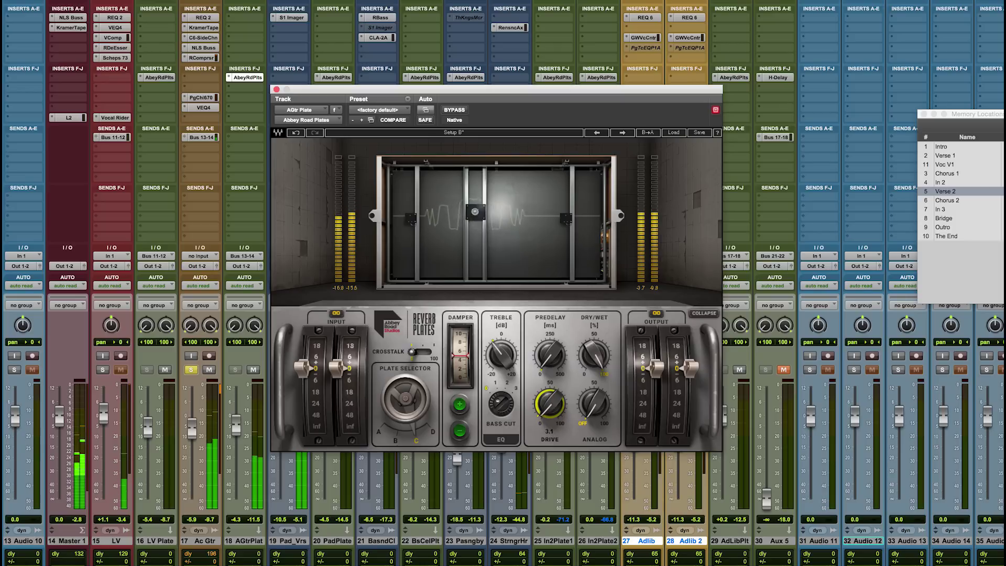
{"action": "mouse_move", "coordinate": [550, 423]}
{"action": "left_mouse_down"}
{"action": "mouse_move", "coordinate": [550, 369]}
{"action": "mouse_move", "coordinate": [550, 410]}
{"action": "left_mouse_up"}
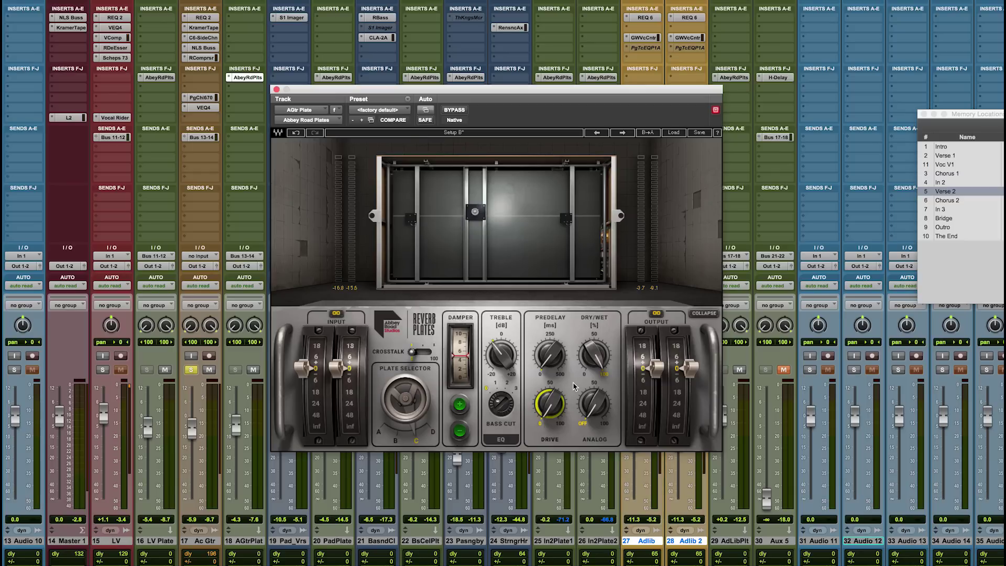
{"action": "left_click", "coordinate": [190, 369]}
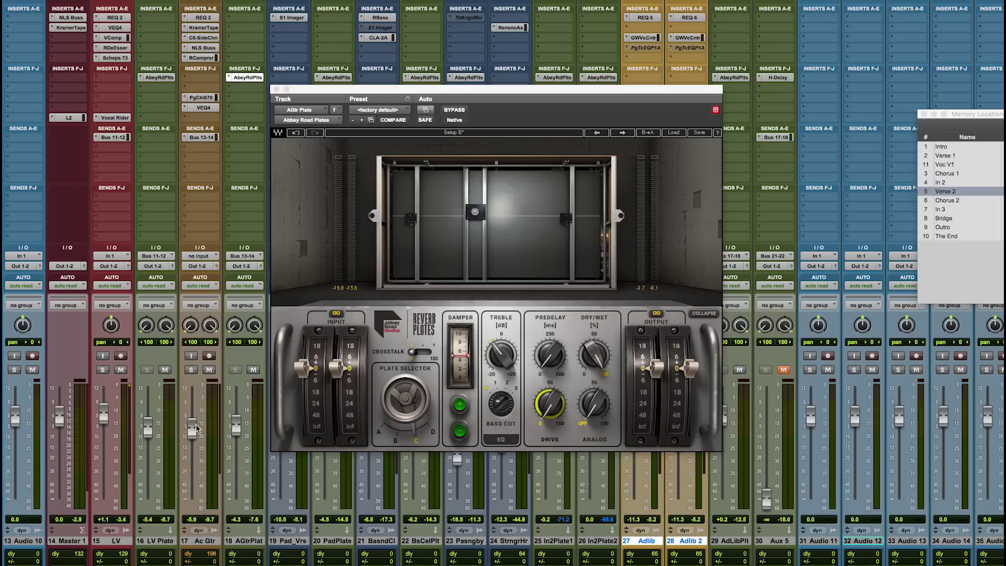
{"action": "scroll", "coordinate": [189, 424], "scroll_direction": "right", "scroll_amount": 3}
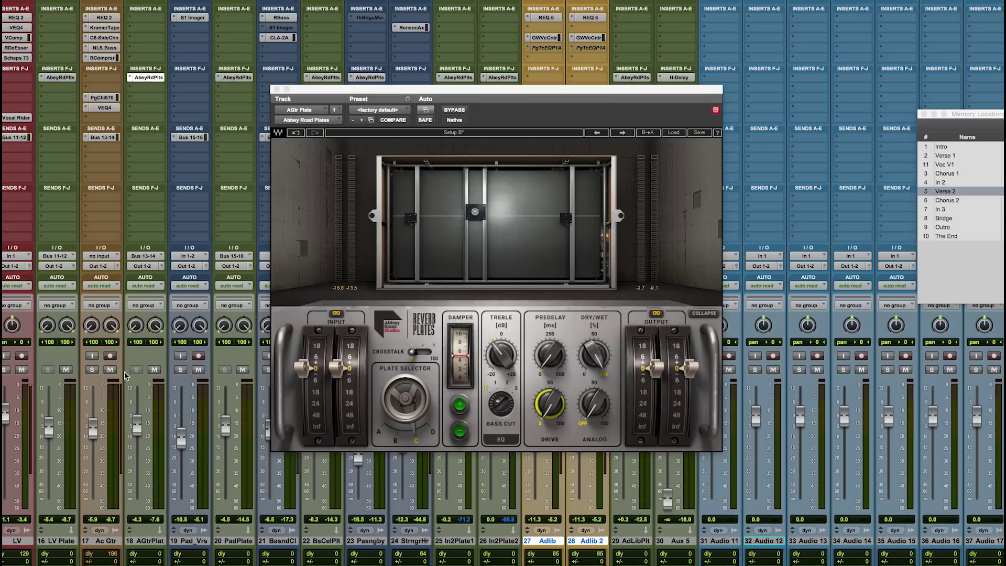
Switch the plugin to Setup A, solo Pad_Vrs, and show track 20 PadPlate's Reverb Plates.
{"action": "left_click", "coordinate": [446, 135]}
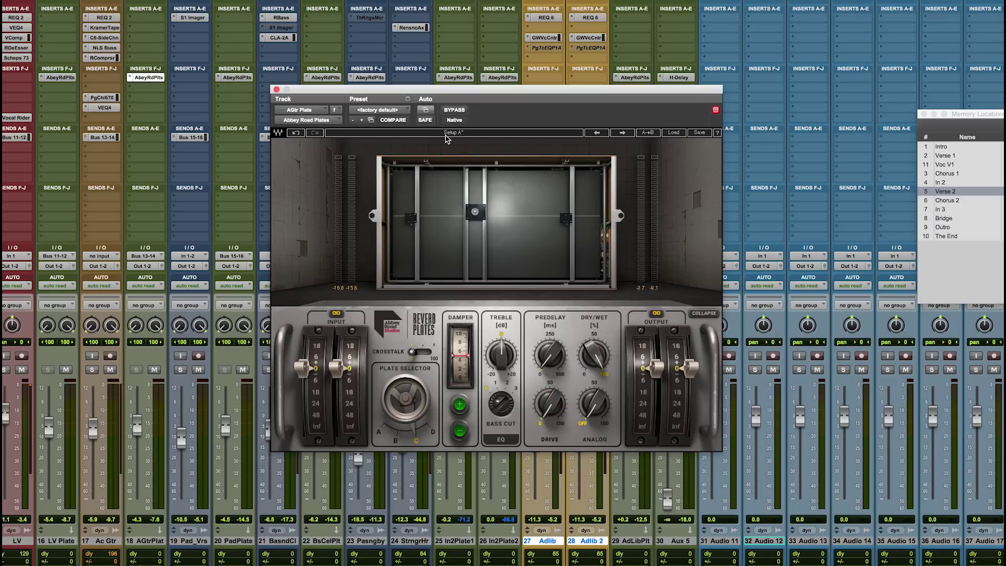
{"action": "left_click", "coordinate": [181, 370], "text": "super"}
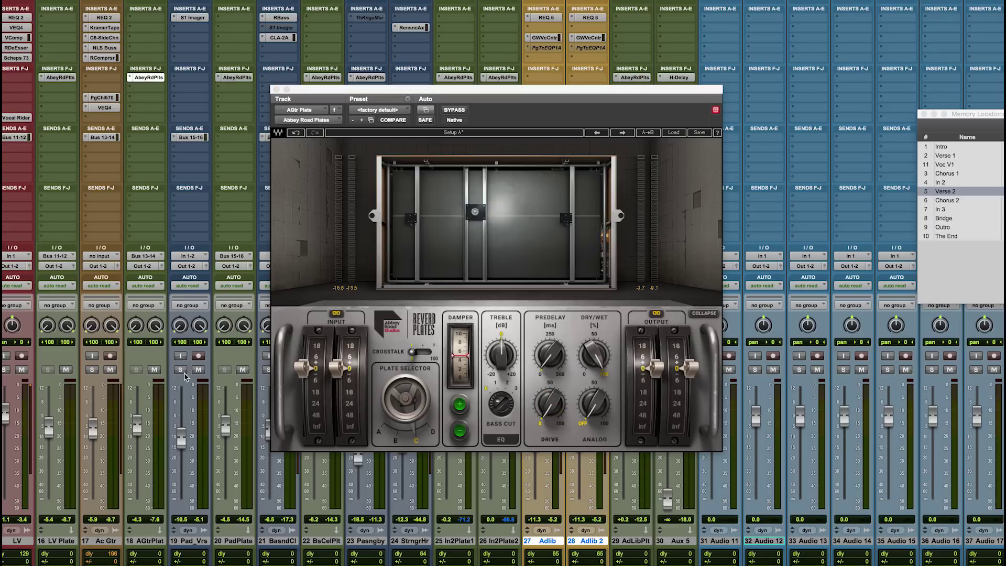
{"action": "left_click", "coordinate": [184, 373]}
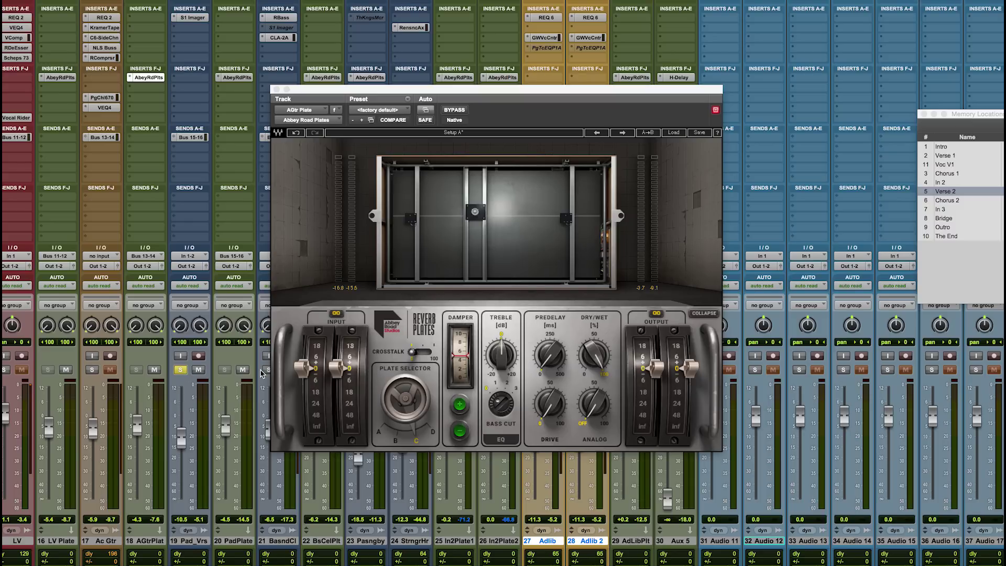
{"action": "left_click", "coordinate": [224, 78]}
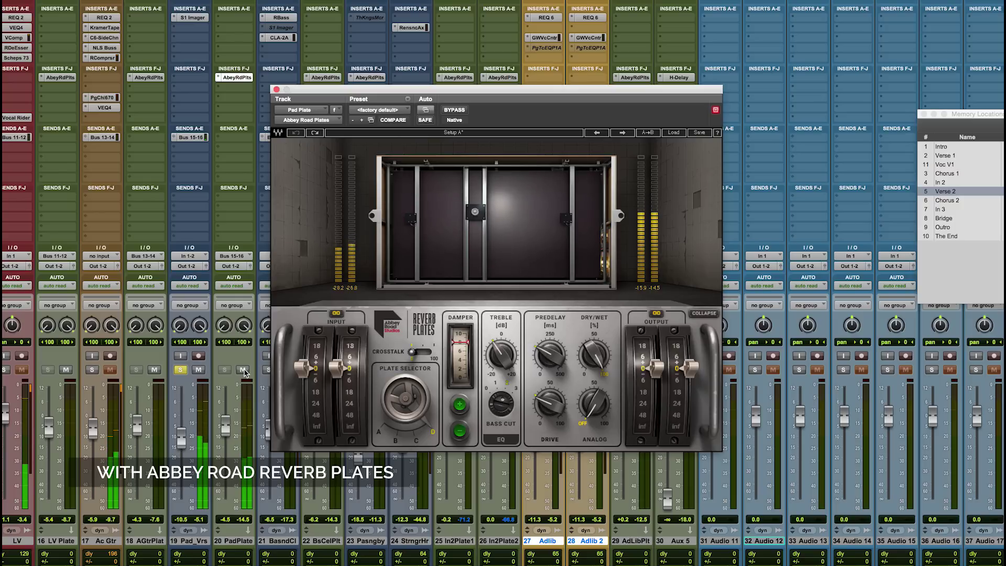
{"action": "left_click", "coordinate": [243, 369]}
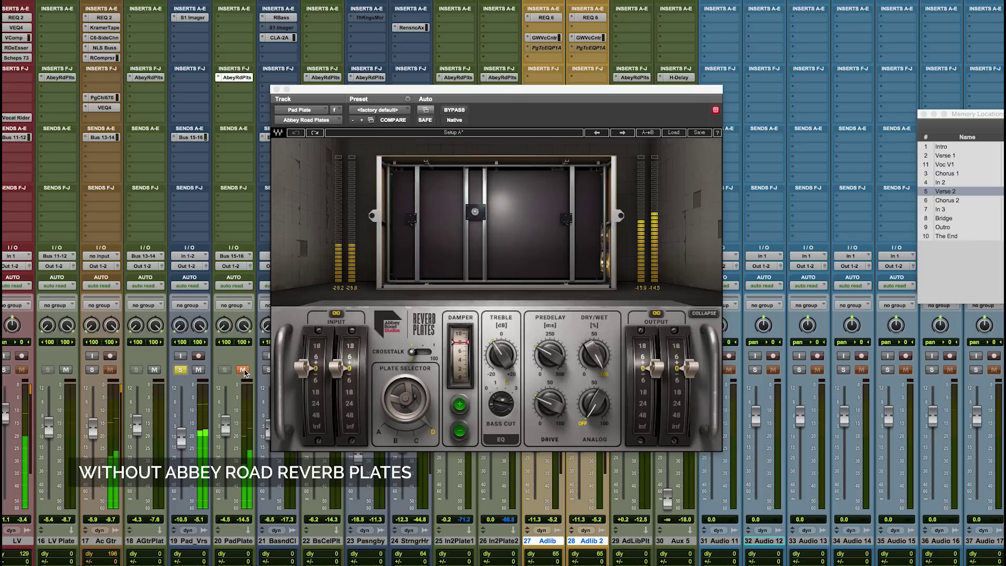
{"action": "left_click", "coordinate": [243, 370]}
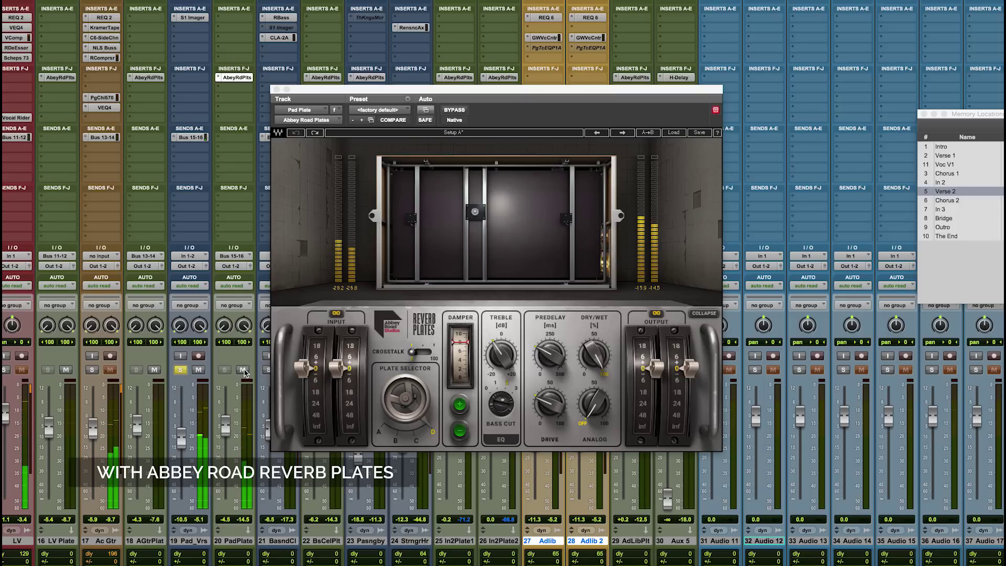
{"action": "left_click", "coordinate": [242, 370]}
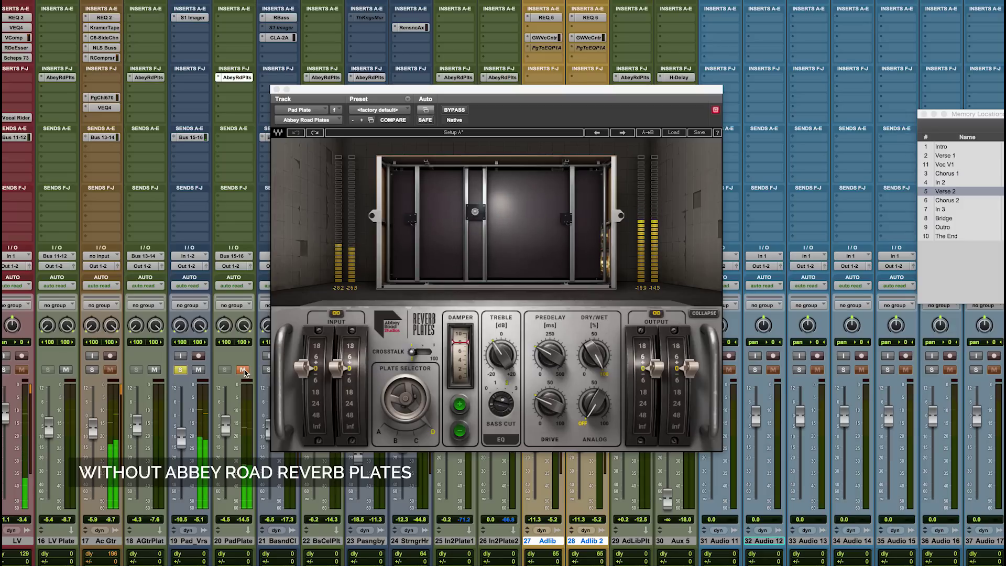
{"action": "left_click", "coordinate": [242, 370]}
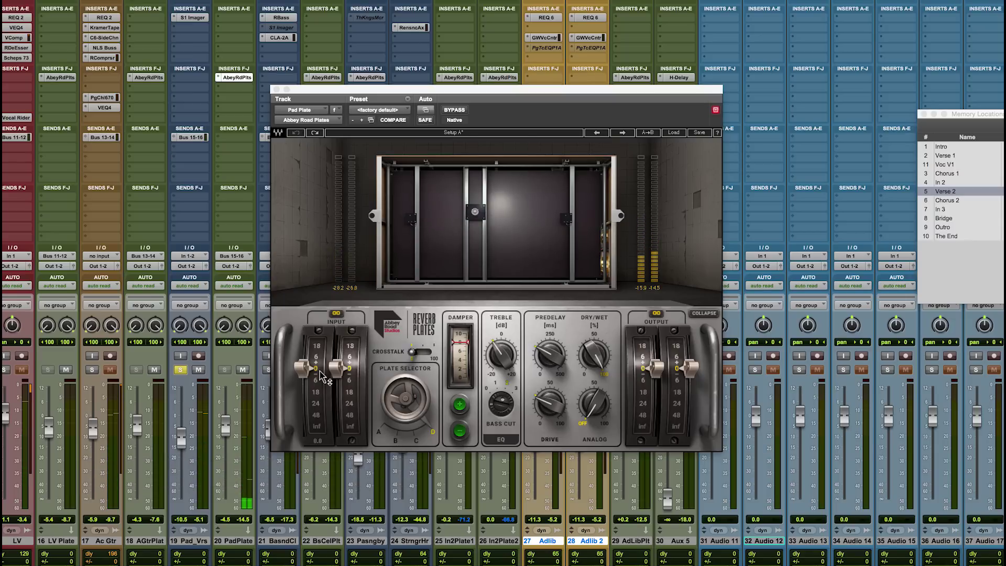
{"action": "mouse_move", "coordinate": [322, 375]}
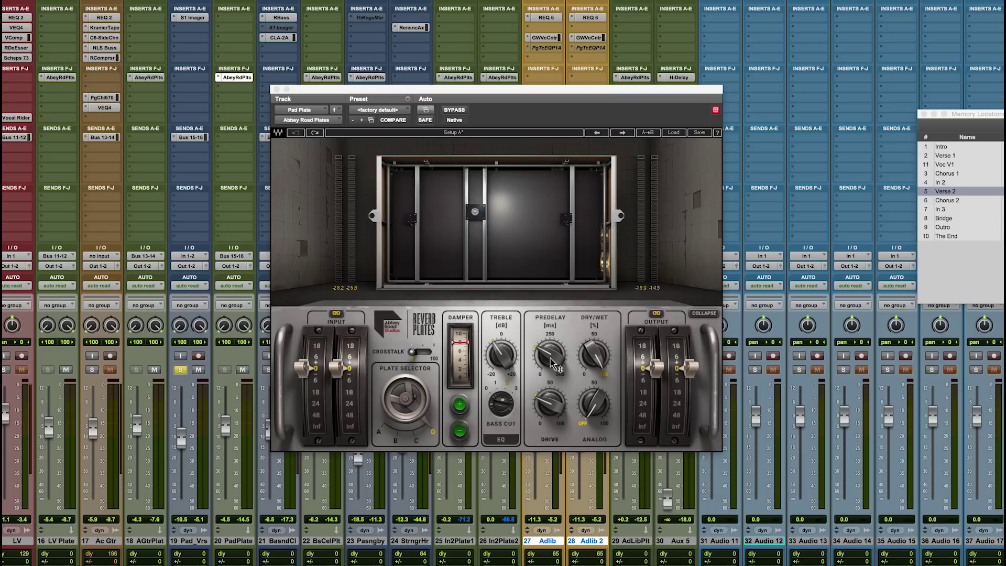
Start playback so the soloed pad plays through the Pad Plate reverb.
{"action": "mouse_move", "coordinate": [551, 358]}
{"action": "mouse_move", "coordinate": [547, 414]}
{"action": "key", "text": "space"}
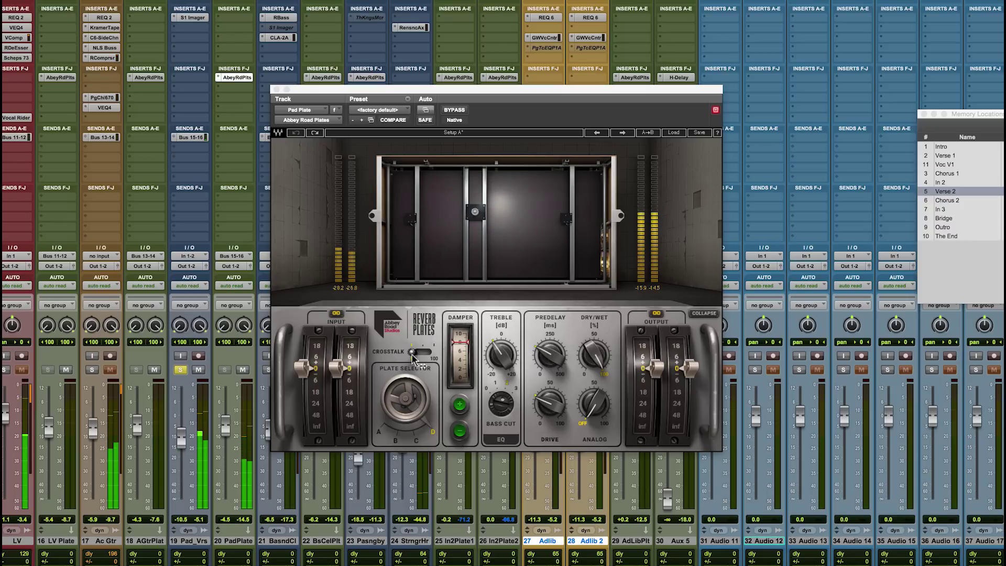
Sweep the Pad Plate's Crosstalk from 0 up to 100, then back down to 92.
{"action": "left_click", "coordinate": [413, 353]}
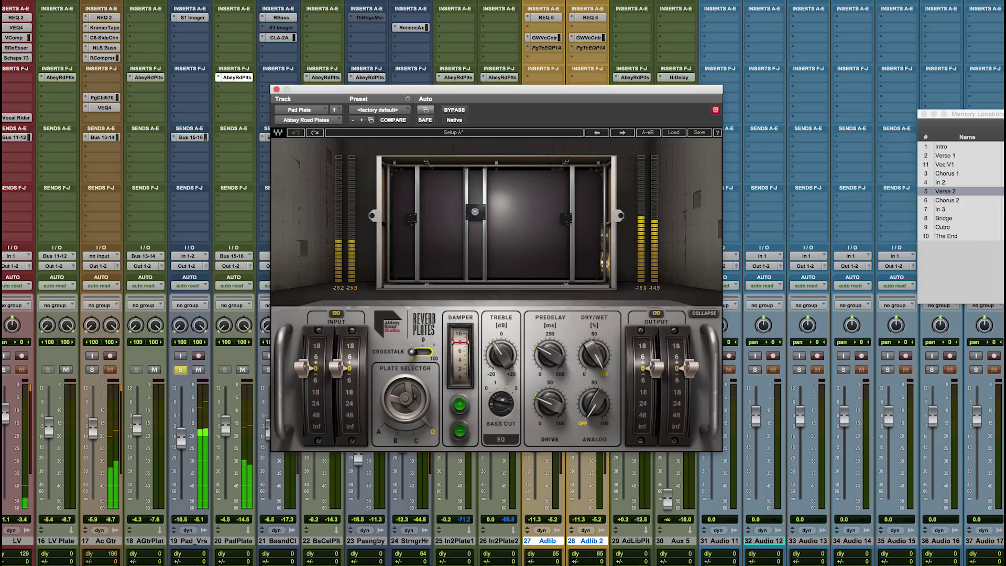
{"action": "left_click_drag", "start_coordinate": [413, 353], "coordinate": [432, 354]}
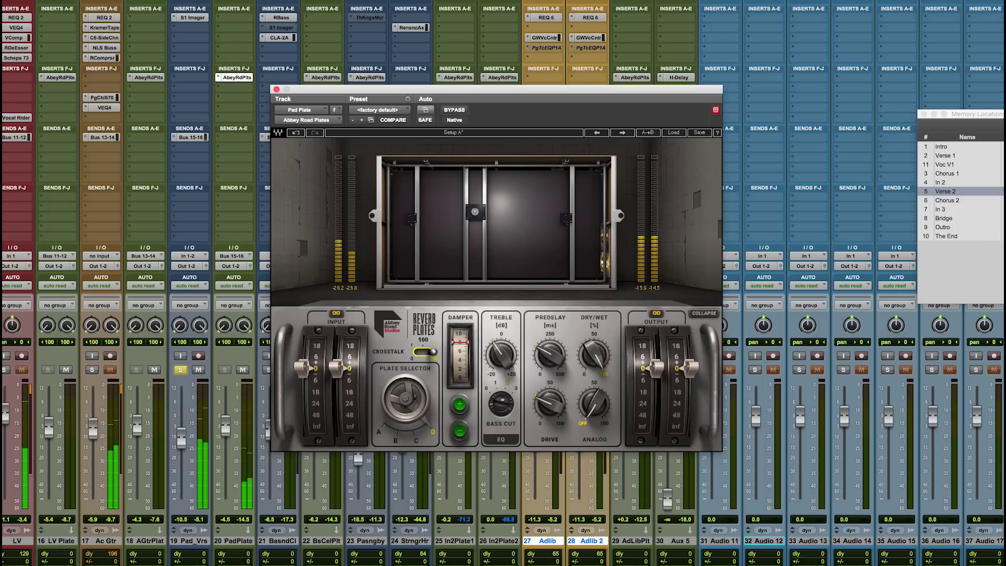
{"action": "left_click_drag", "start_coordinate": [433, 354], "coordinate": [413, 354]}
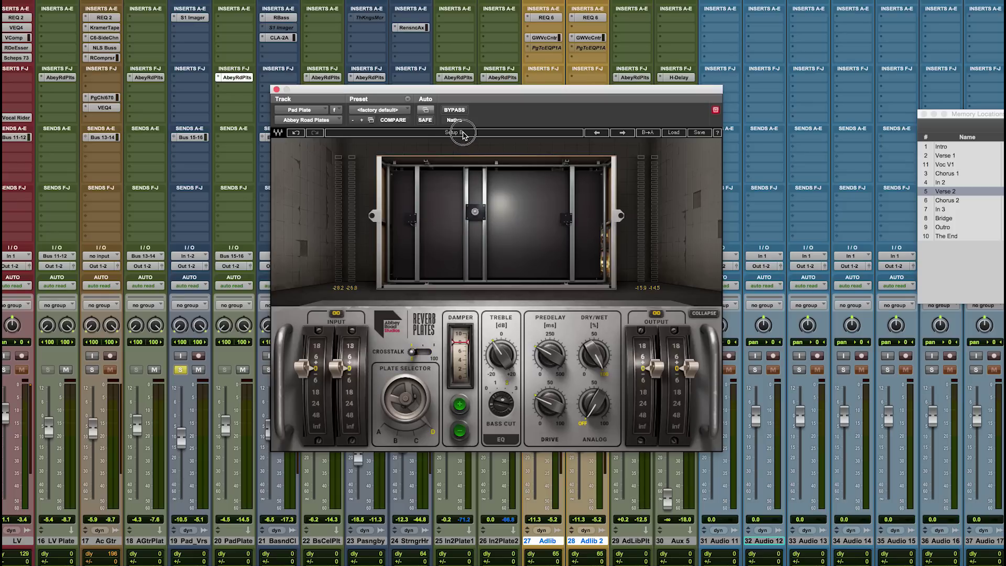
Toggle Setup B then A, move the solo from Pad_Vrs to BasndCl, and jump to Outro.
{"action": "left_click", "coordinate": [463, 132]}
{"action": "left_click", "coordinate": [535, 135]}
{"action": "left_click", "coordinate": [180, 370]}
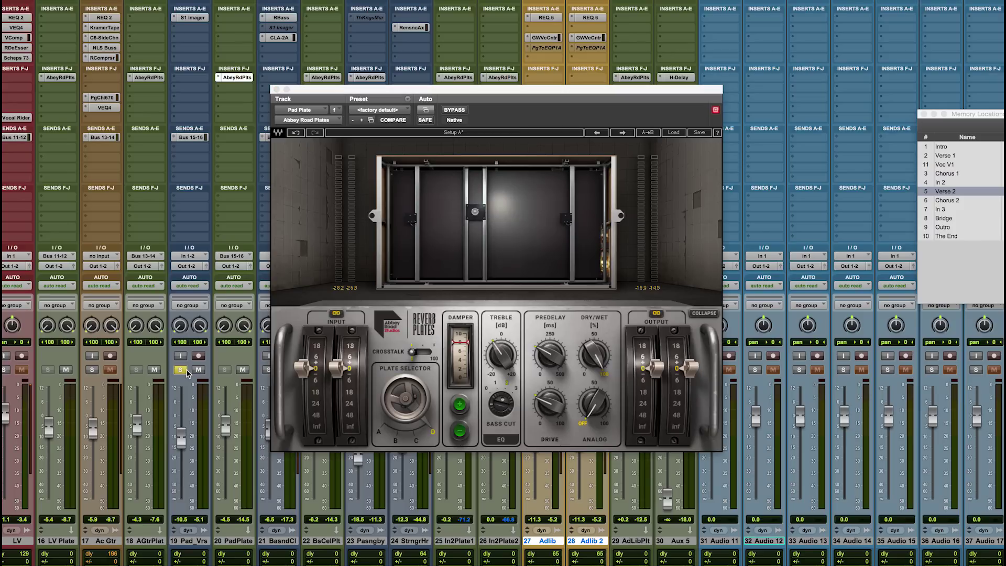
{"action": "left_click", "coordinate": [266, 369]}
{"action": "scroll", "coordinate": [304, 507], "scroll_direction": "right", "scroll_amount": 3}
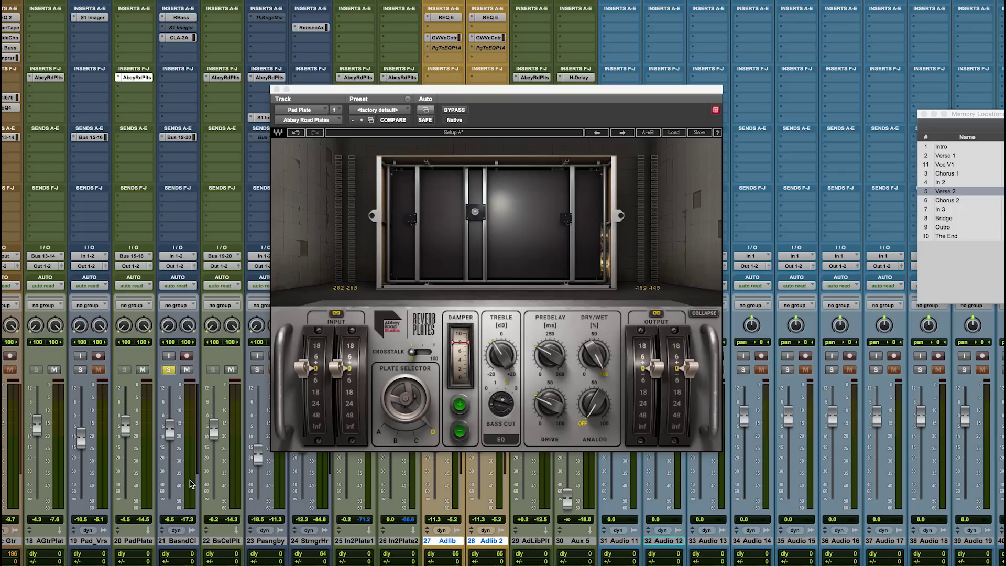
{"action": "left_click", "coordinate": [946, 228]}
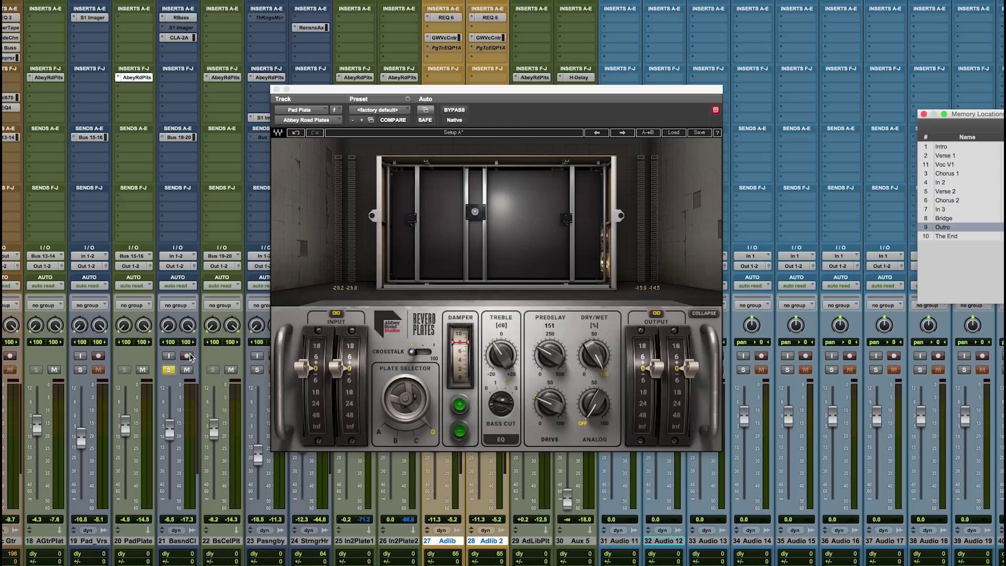
{"action": "left_click", "coordinate": [227, 79]}
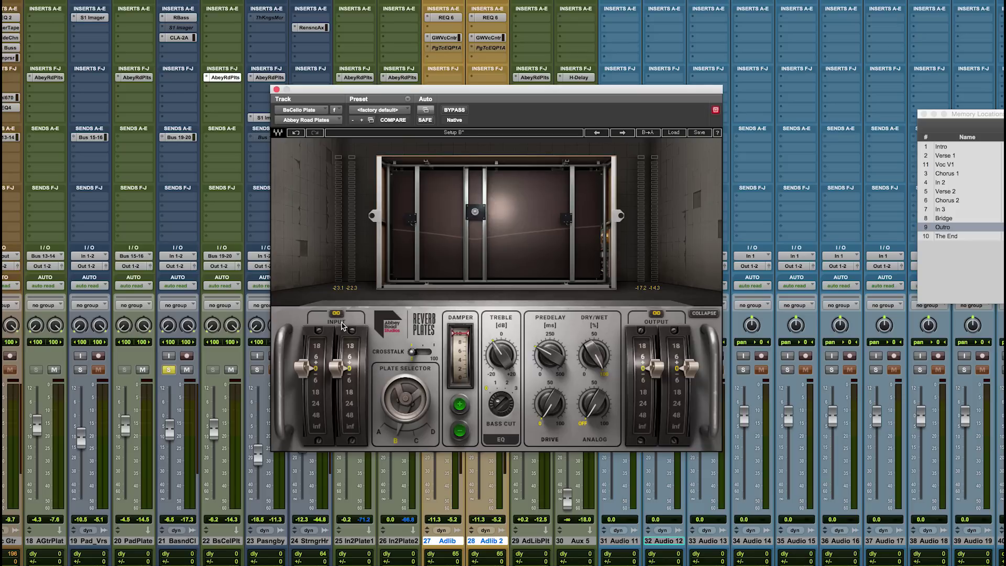
{"action": "key", "text": "space"}
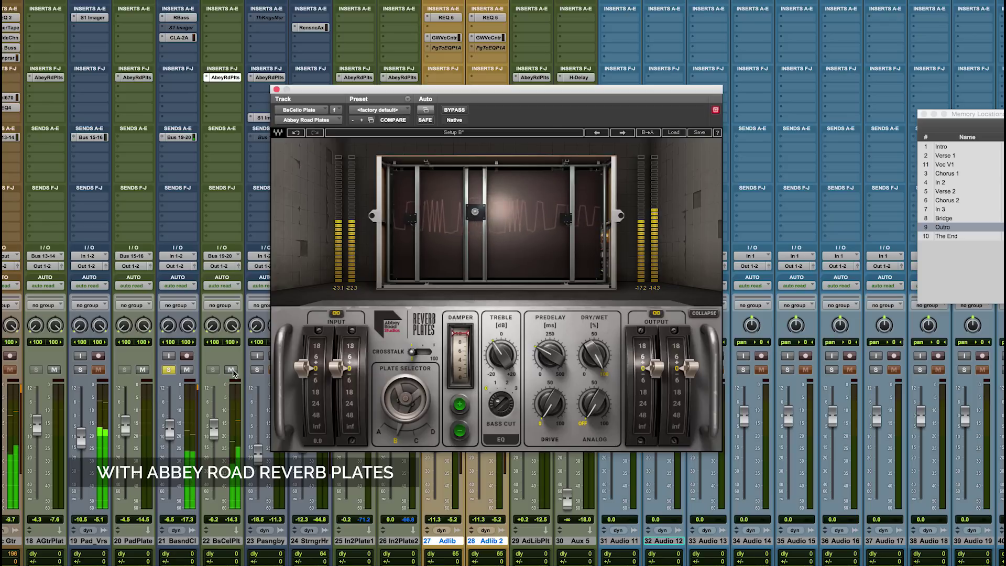
{"action": "left_click", "coordinate": [232, 370]}
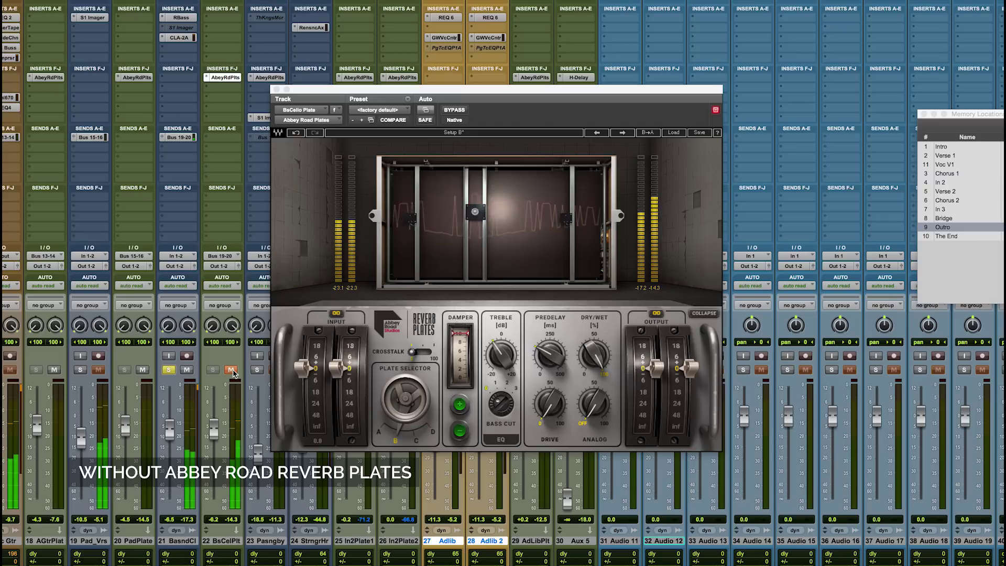
{"action": "left_click", "coordinate": [232, 370]}
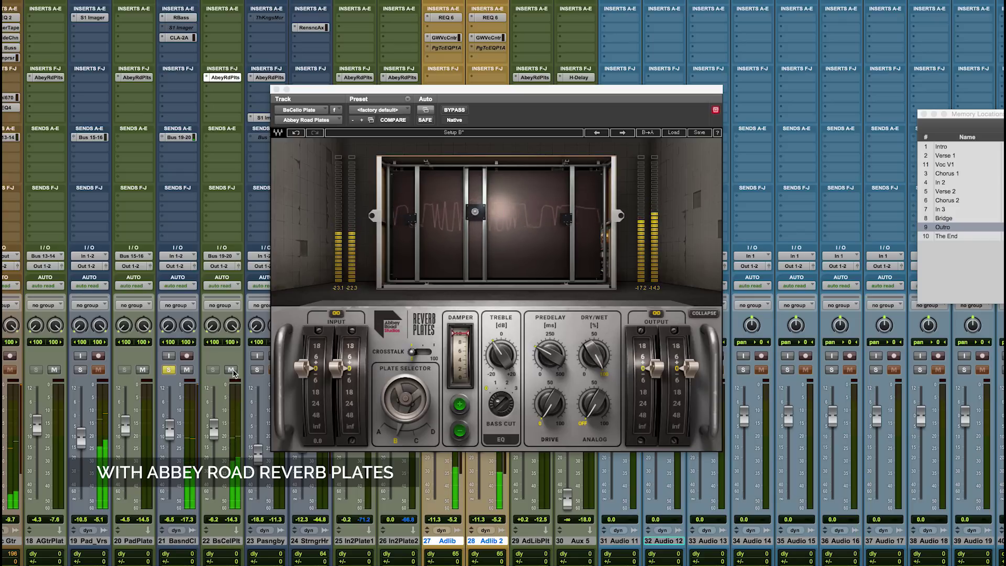
{"action": "left_click", "coordinate": [232, 370]}
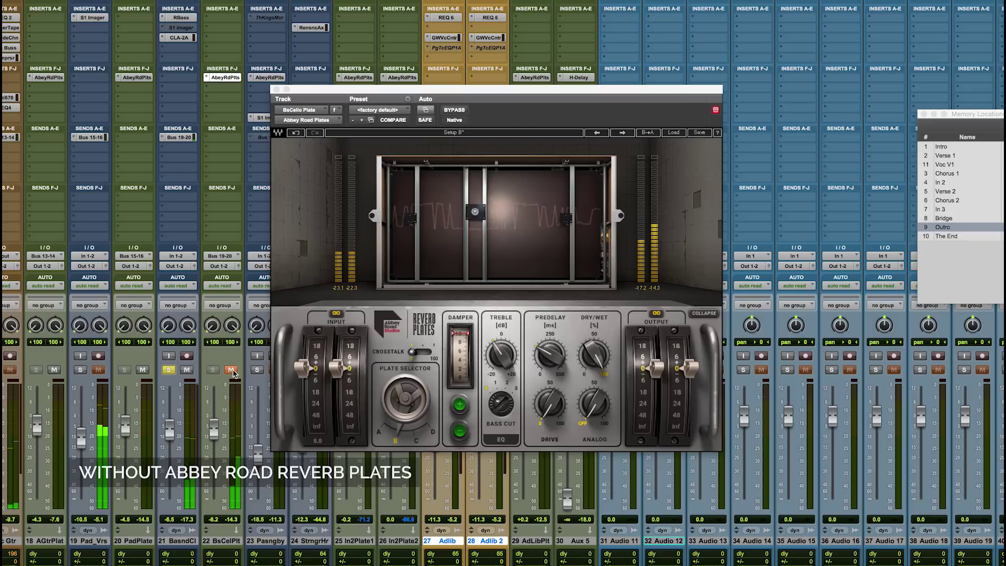
{"action": "left_click", "coordinate": [232, 369]}
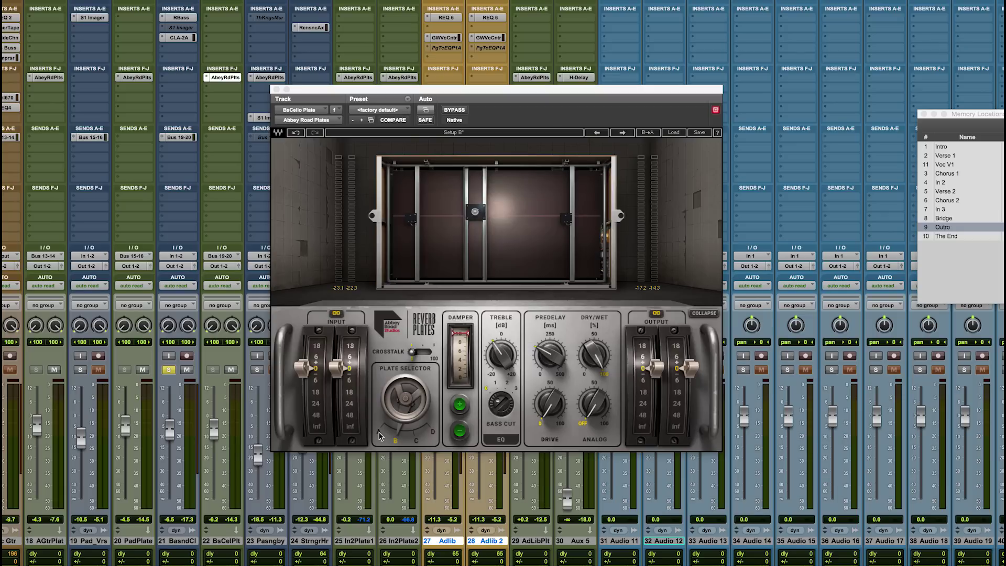
During playback, audition the BsCello Plate on plates A, C and D, ending on plate B.
{"action": "key", "text": "space"}
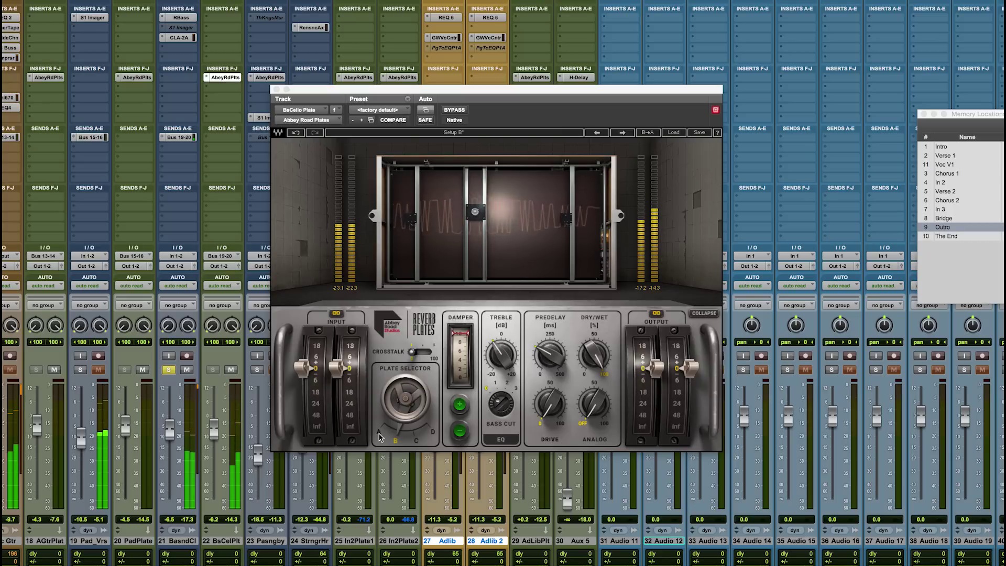
{"action": "left_click", "coordinate": [380, 436]}
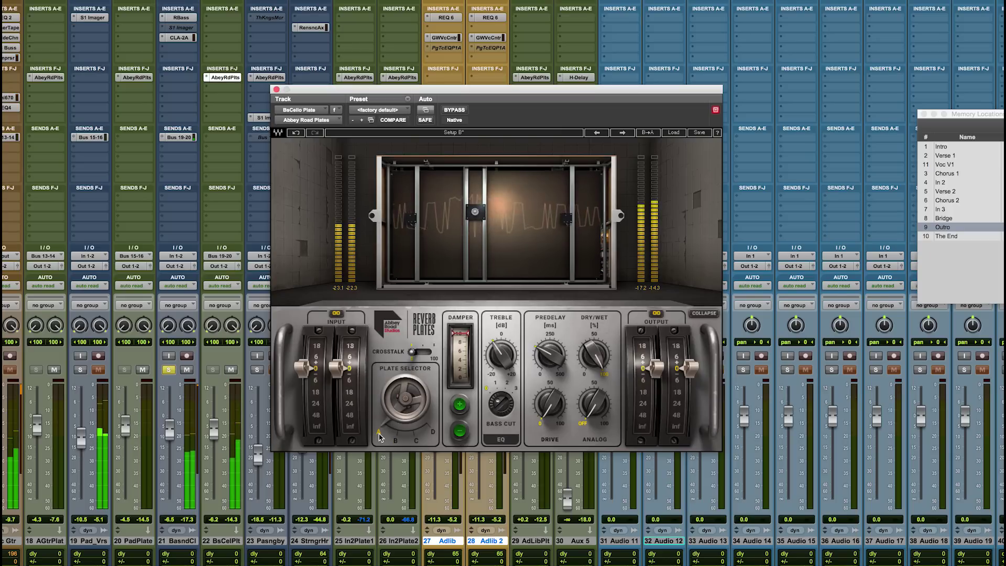
{"action": "left_click", "coordinate": [416, 445]}
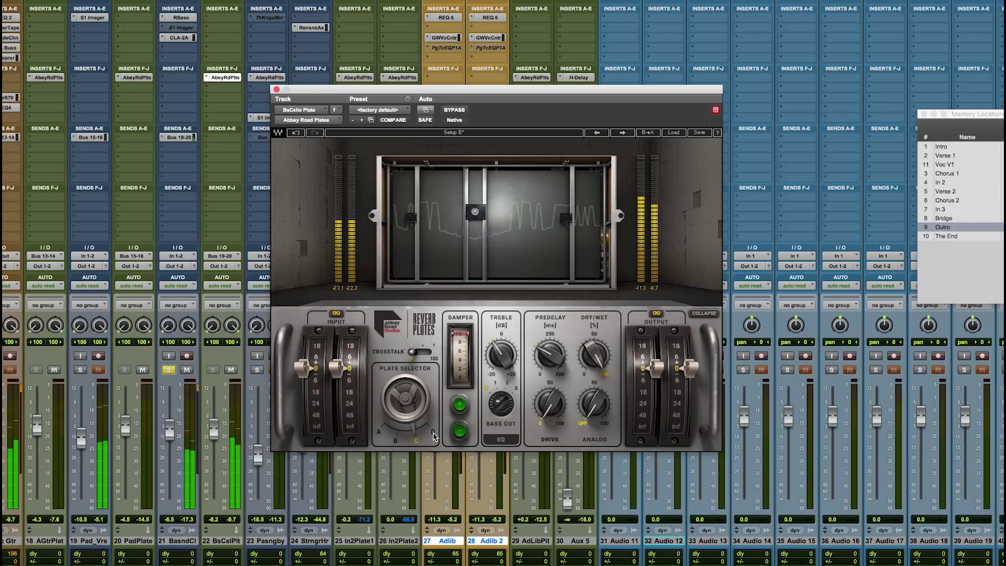
{"action": "left_click", "coordinate": [433, 434]}
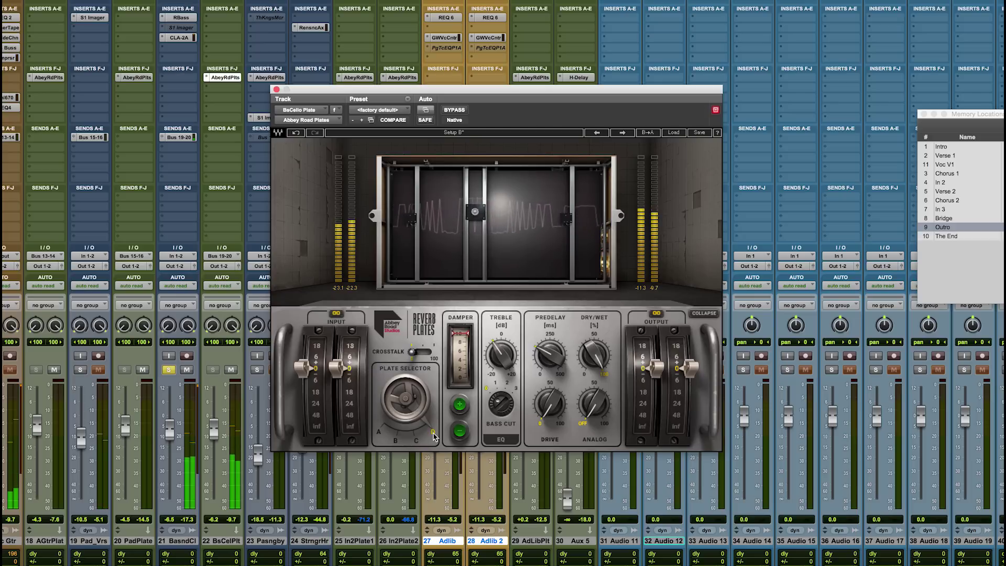
{"action": "left_click", "coordinate": [395, 442]}
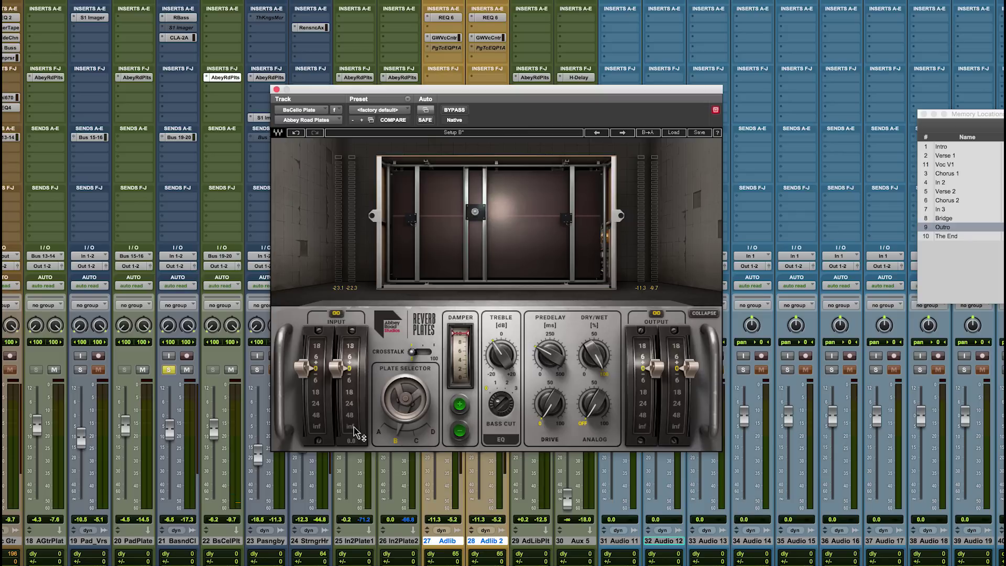
Unsolo the BassCl track 21 and jump back to the Intro memory location.
{"action": "mouse_move", "coordinate": [556, 361]}
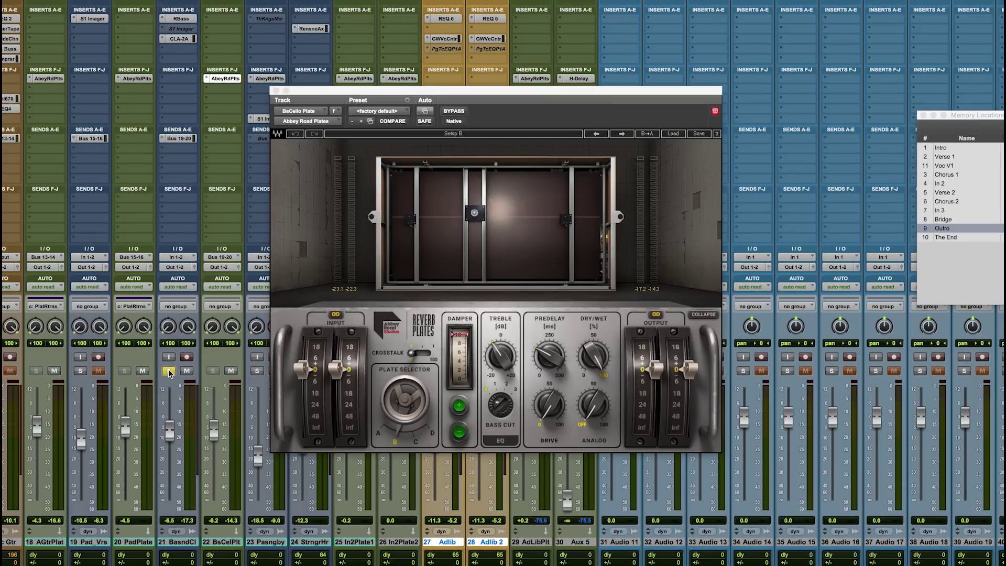
{"action": "left_click", "coordinate": [168, 371]}
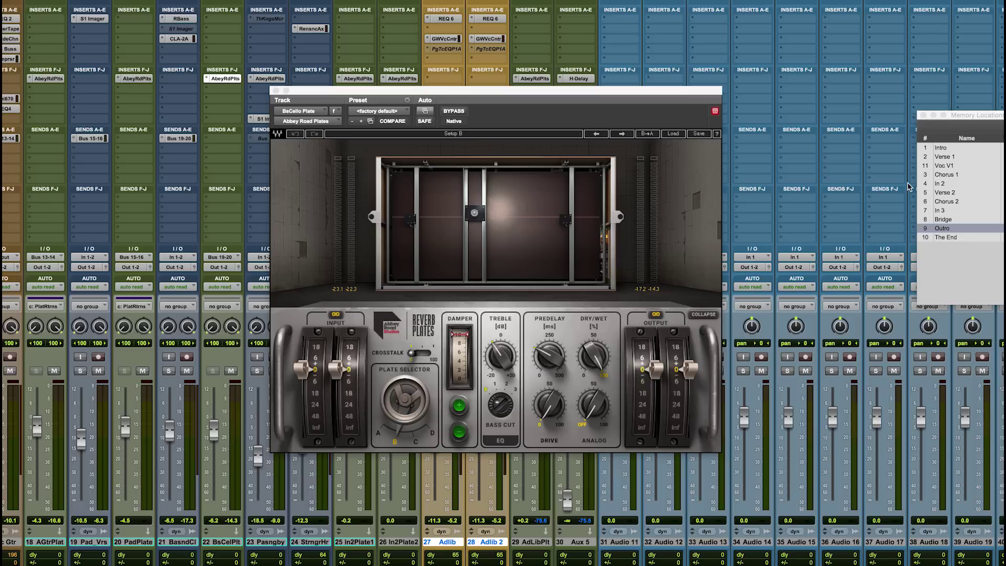
{"action": "left_click", "coordinate": [947, 149]}
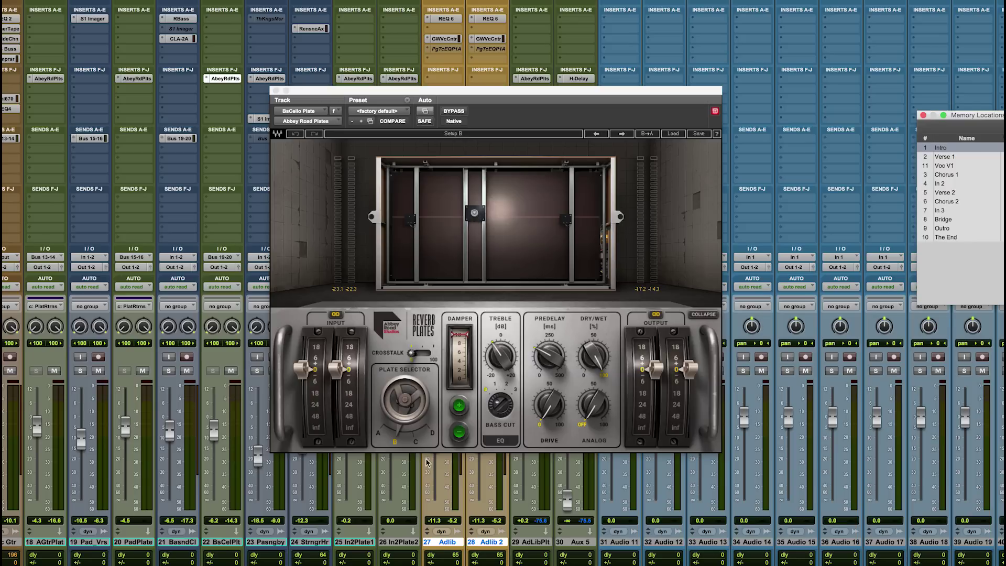
Scroll the mixer left and show track 18 AGtrPlat's Abbey Road Reverb Plates.
{"action": "scroll", "coordinate": [524, 497], "scroll_direction": "left", "scroll_amount": 5}
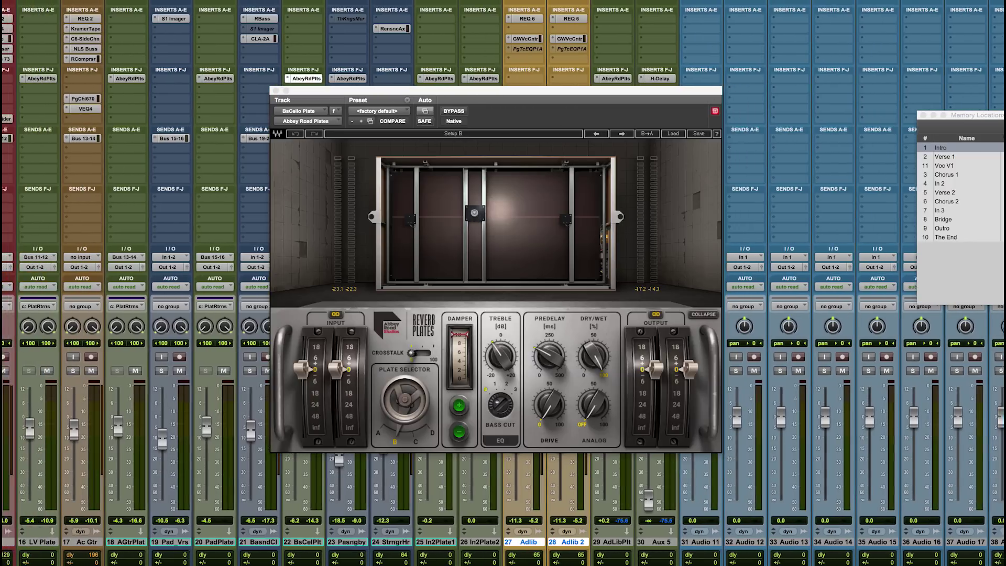
{"action": "scroll", "coordinate": [238, 422], "scroll_direction": "left", "scroll_amount": 3}
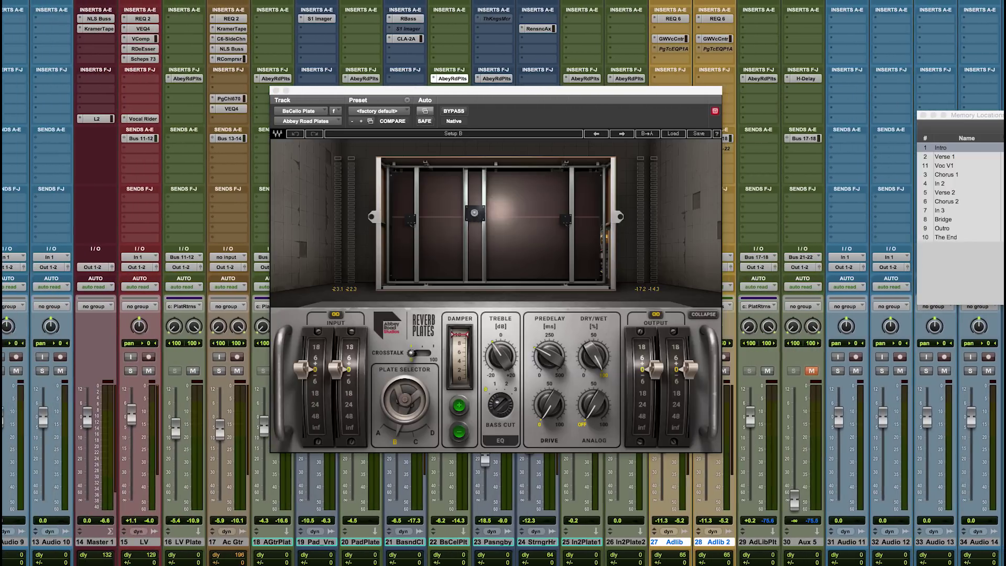
{"action": "scroll", "coordinate": [283, 399], "scroll_direction": "left", "scroll_amount": 1}
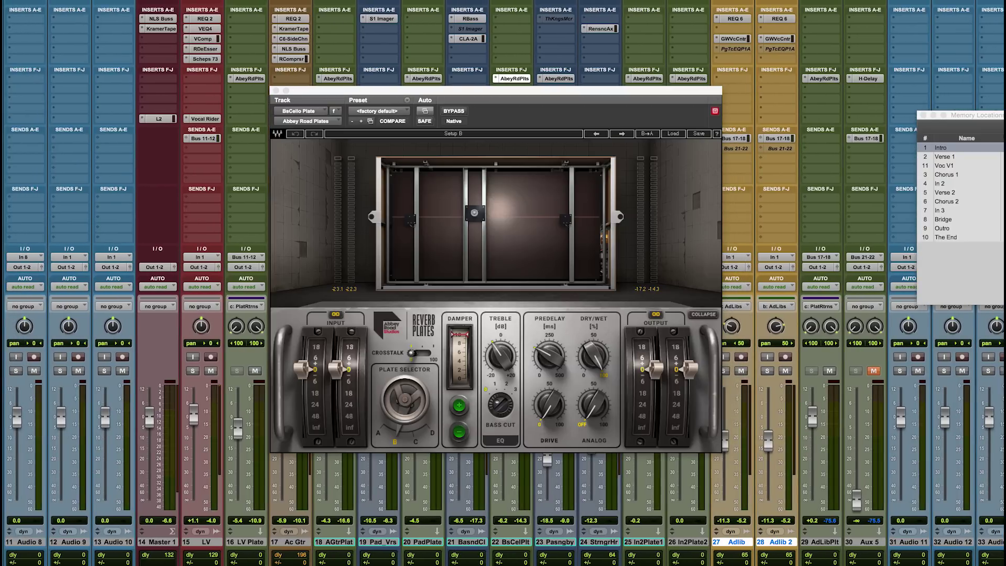
{"action": "left_click", "coordinate": [345, 79]}
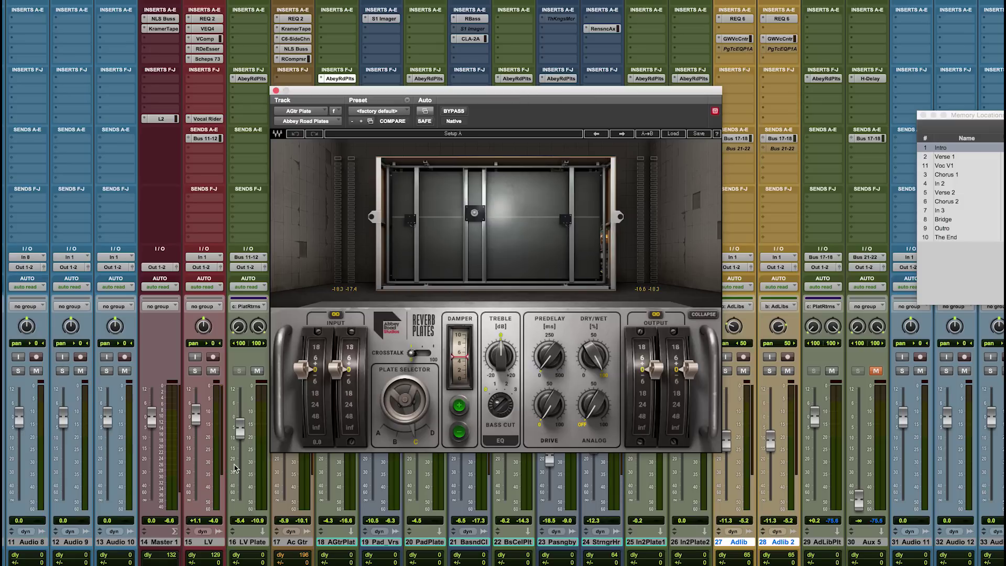
Play the full song and show track 16 LV Plate's Reverb Plates settings.
{"action": "key", "text": "space"}
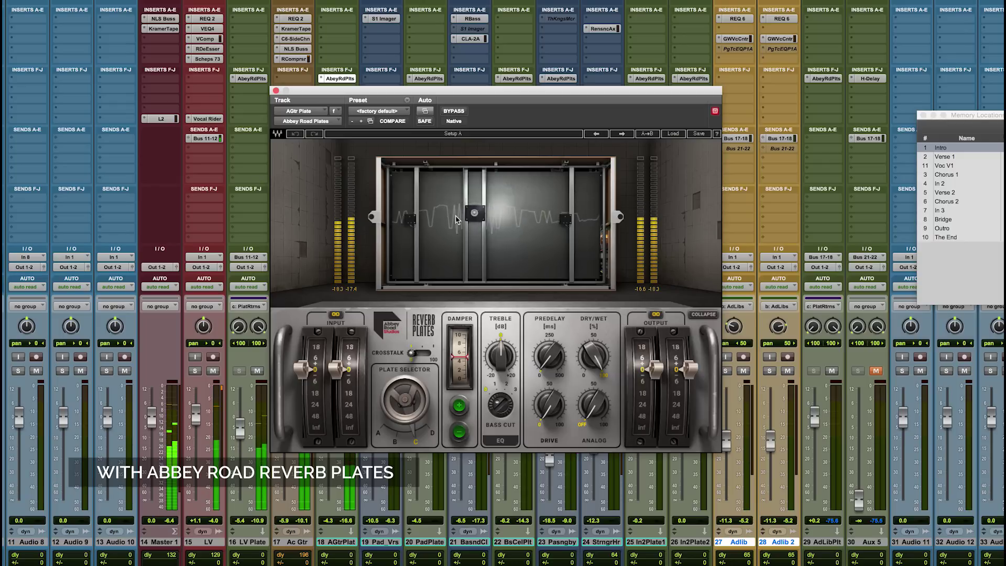
{"action": "left_click", "coordinate": [250, 79]}
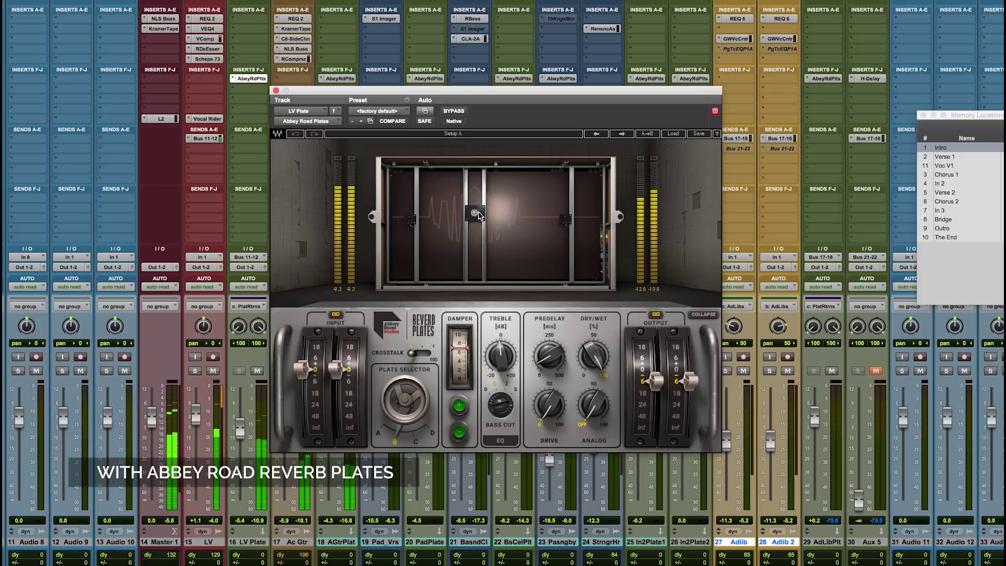
Turn off the LV Plate's waveform animation, then switch back to the AGtr Plate reverb.
{"action": "left_click", "coordinate": [474, 215]}
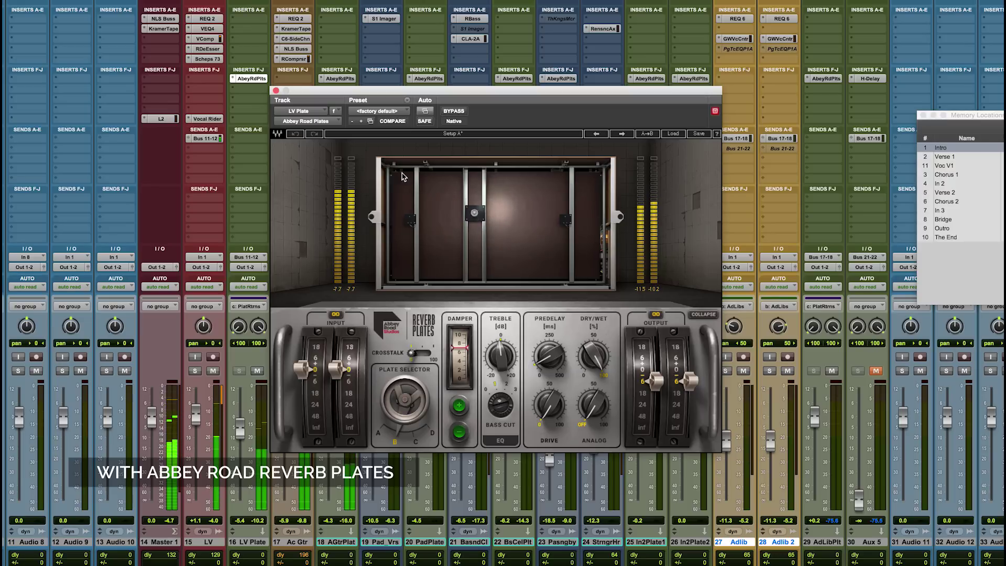
{"action": "left_click", "coordinate": [339, 78]}
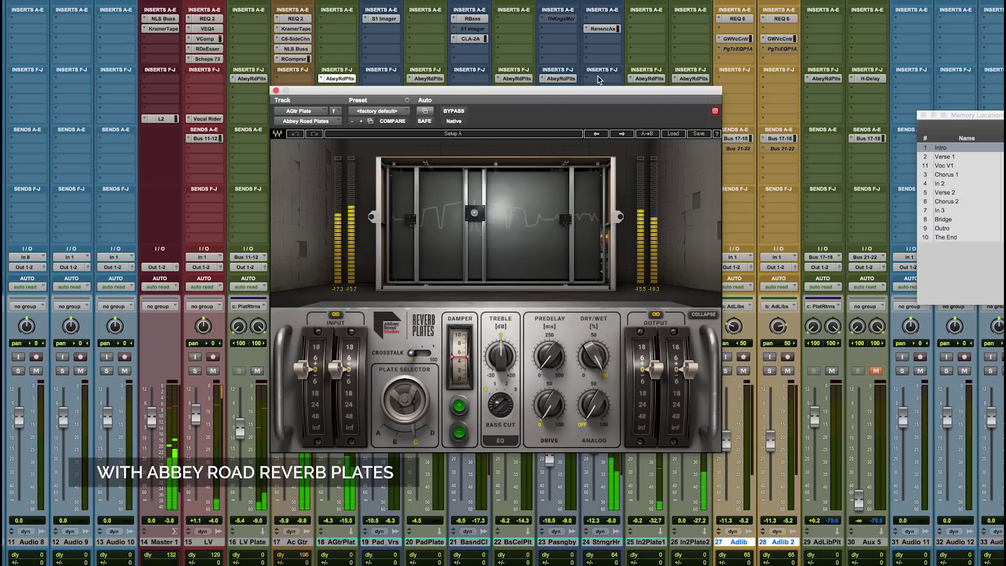
Show the In2 Plate 1 reverb on track 25, then the Pad Plate reverb on track 20.
{"action": "left_click", "coordinate": [650, 78]}
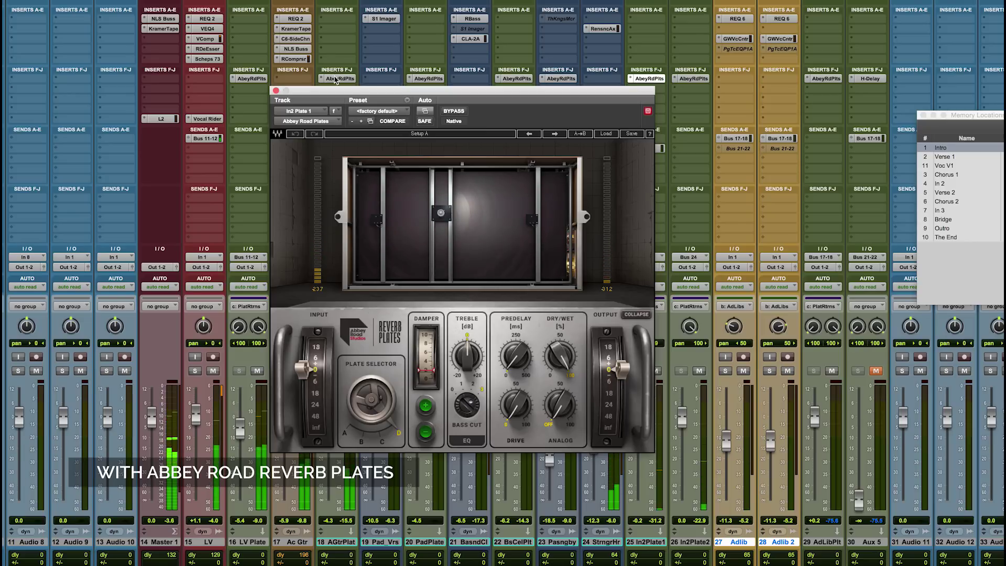
{"action": "left_click", "coordinate": [425, 79]}
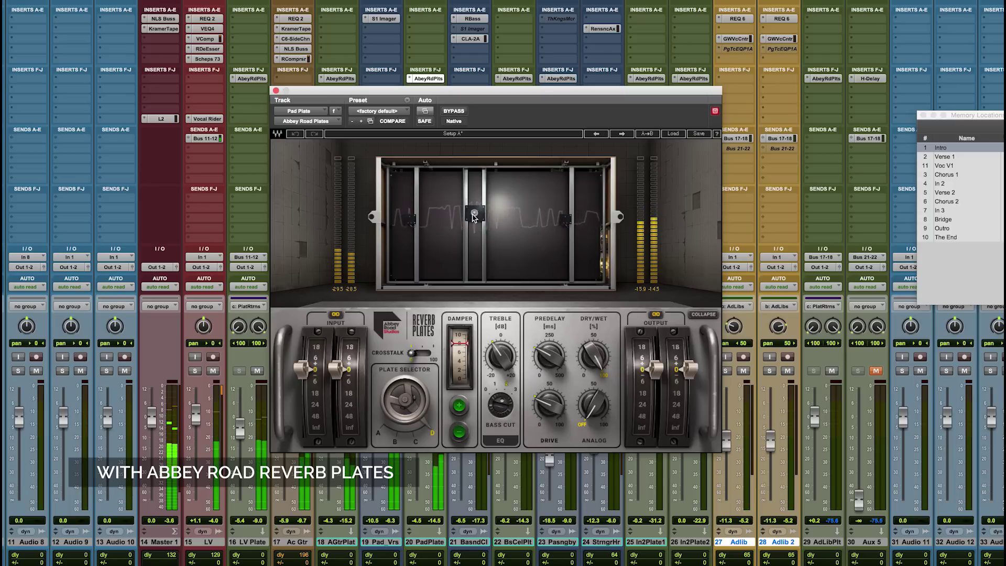
Hide the Pad Plate's waveform animation and bring up the AGtr Plate's Reverb Plates on track 18.
{"action": "left_click", "coordinate": [473, 216]}
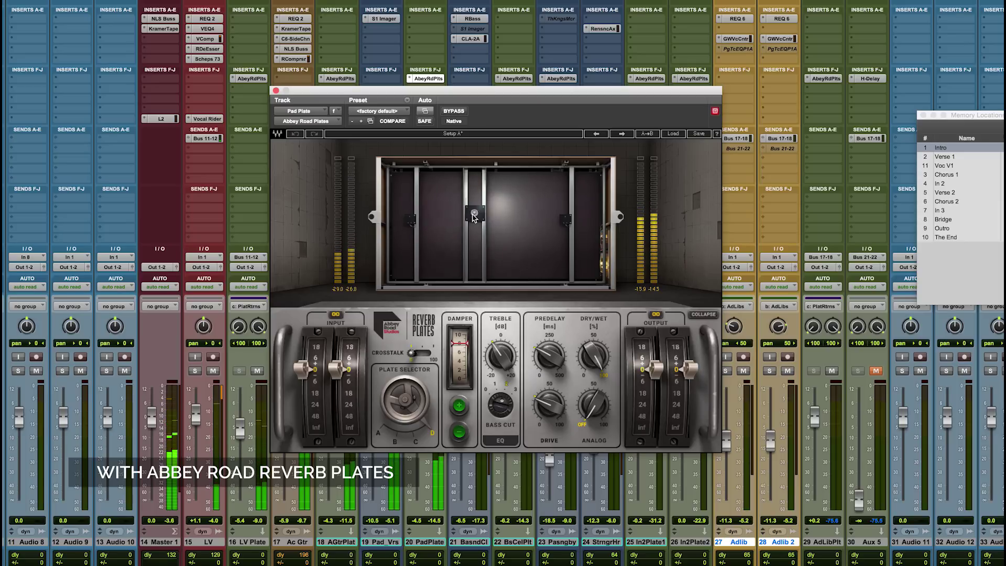
{"action": "left_click", "coordinate": [338, 80]}
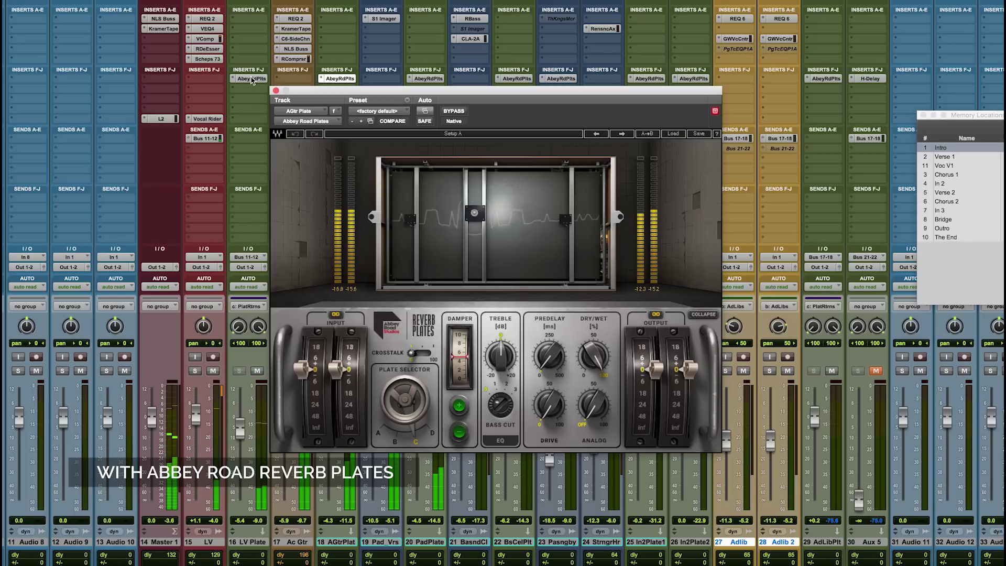
Display track 16's AbbeyRdPlts plugin, showing the LV Plate on Setup A.
{"action": "left_click", "coordinate": [252, 79]}
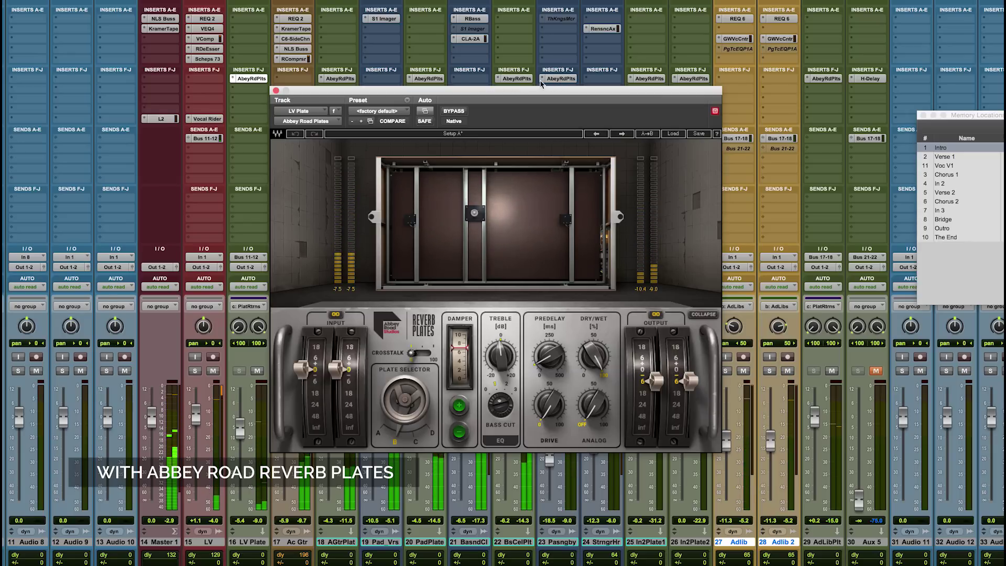
Display track 22's AbbeyRdPlts plugin, showing the BsCello Plate on Setup B.
{"action": "left_click", "coordinate": [514, 79]}
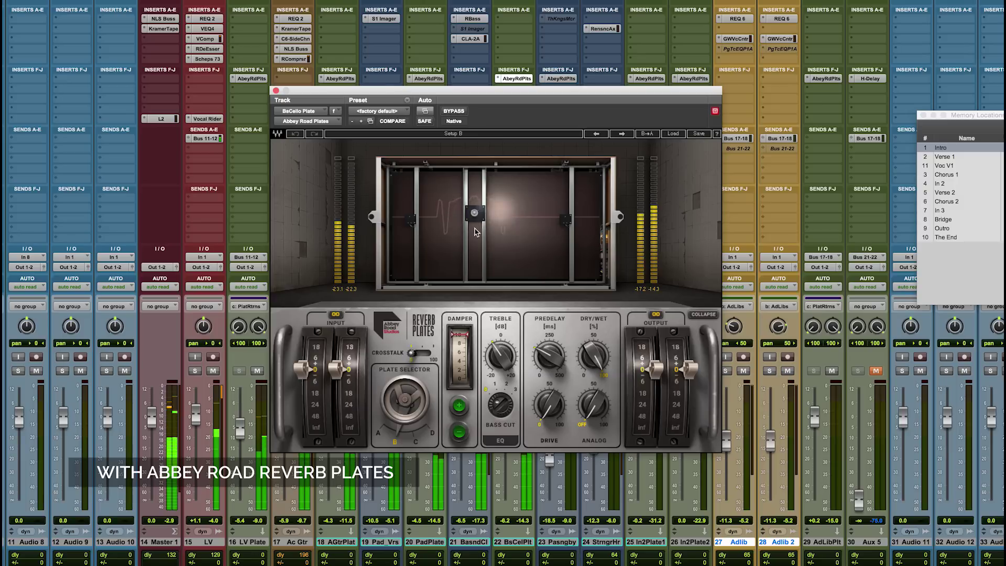